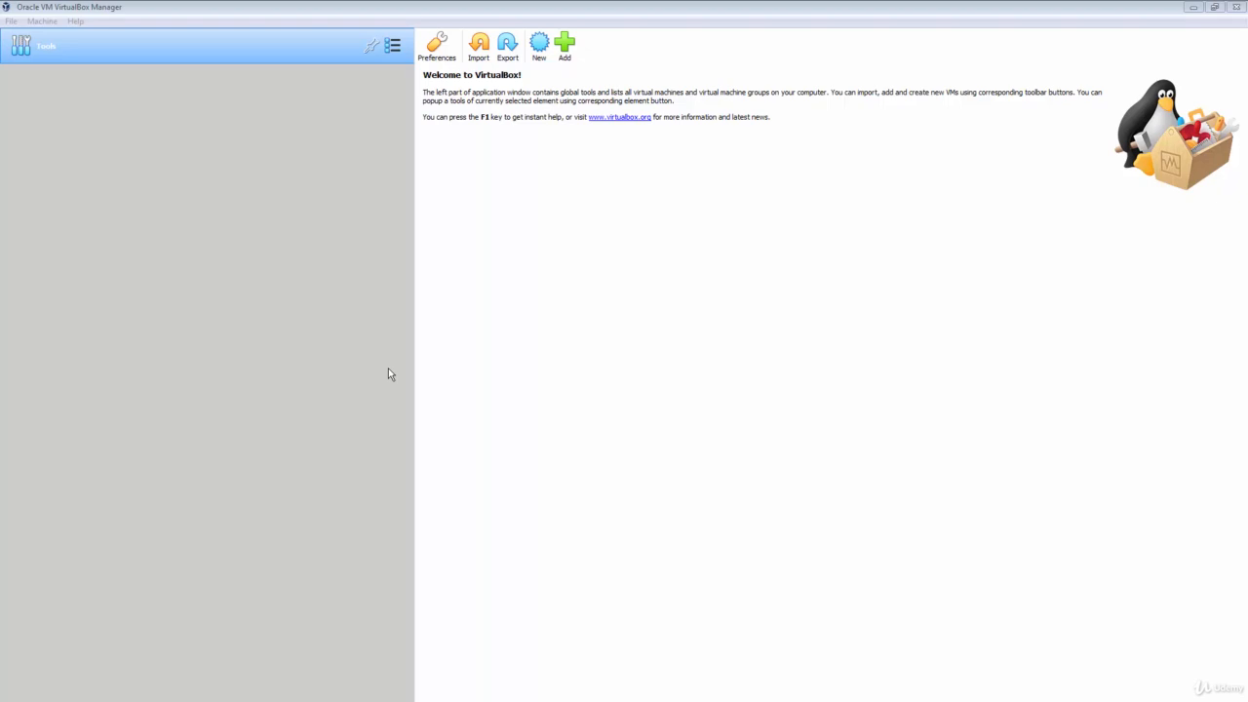
- Create a new machine named 'Kali 2020' with type Linux and version Debian (64-bit)
{"action": "left_click", "coordinate": [497, 414]}
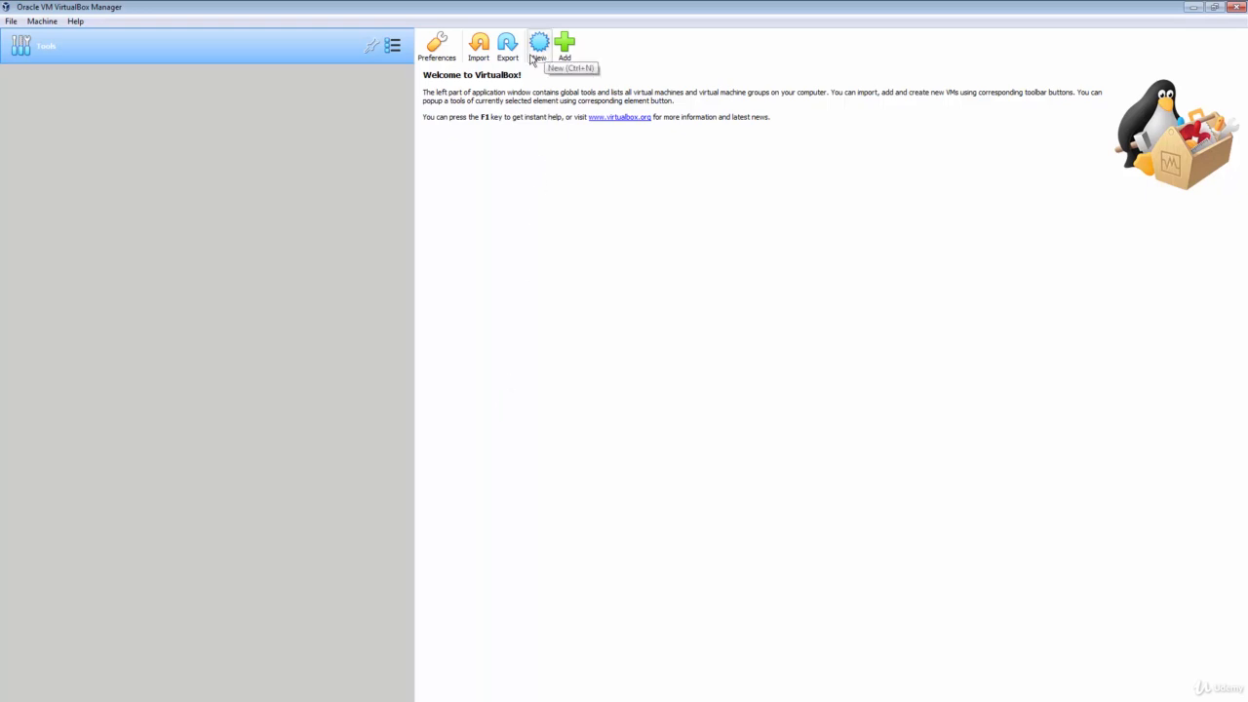
{"action": "left_click", "coordinate": [42, 21]}
{"action": "left_click", "coordinate": [49, 36]}
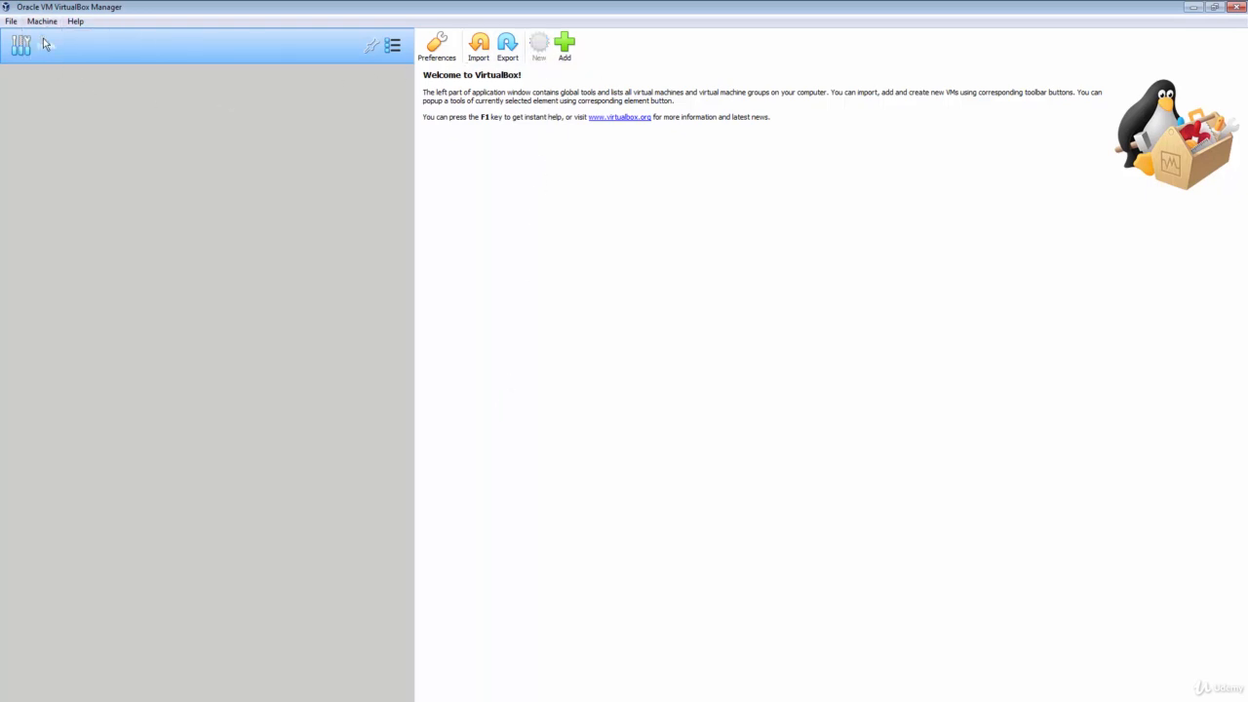
{"action": "type", "text": "K"}
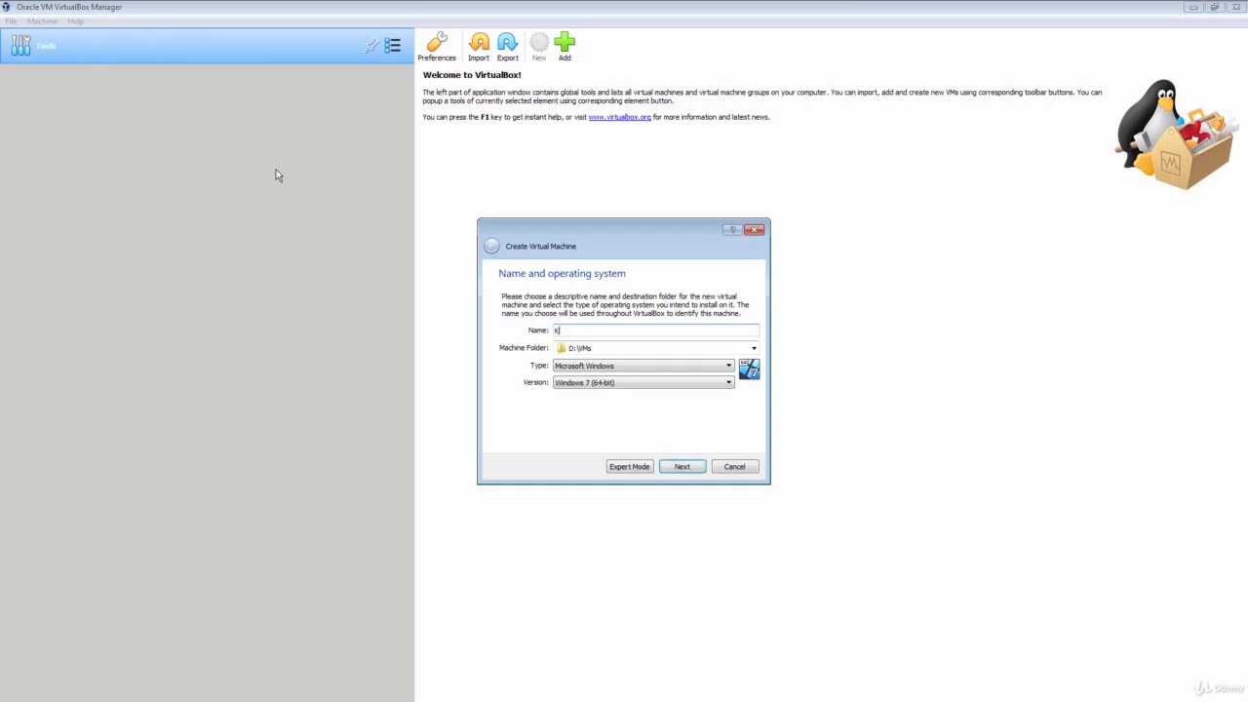
{"action": "type", "text": "ali 2020"}
{"action": "left_click", "coordinate": [630, 370]}
{"action": "key", "text": "Down"}
{"action": "key", "text": "Return"}
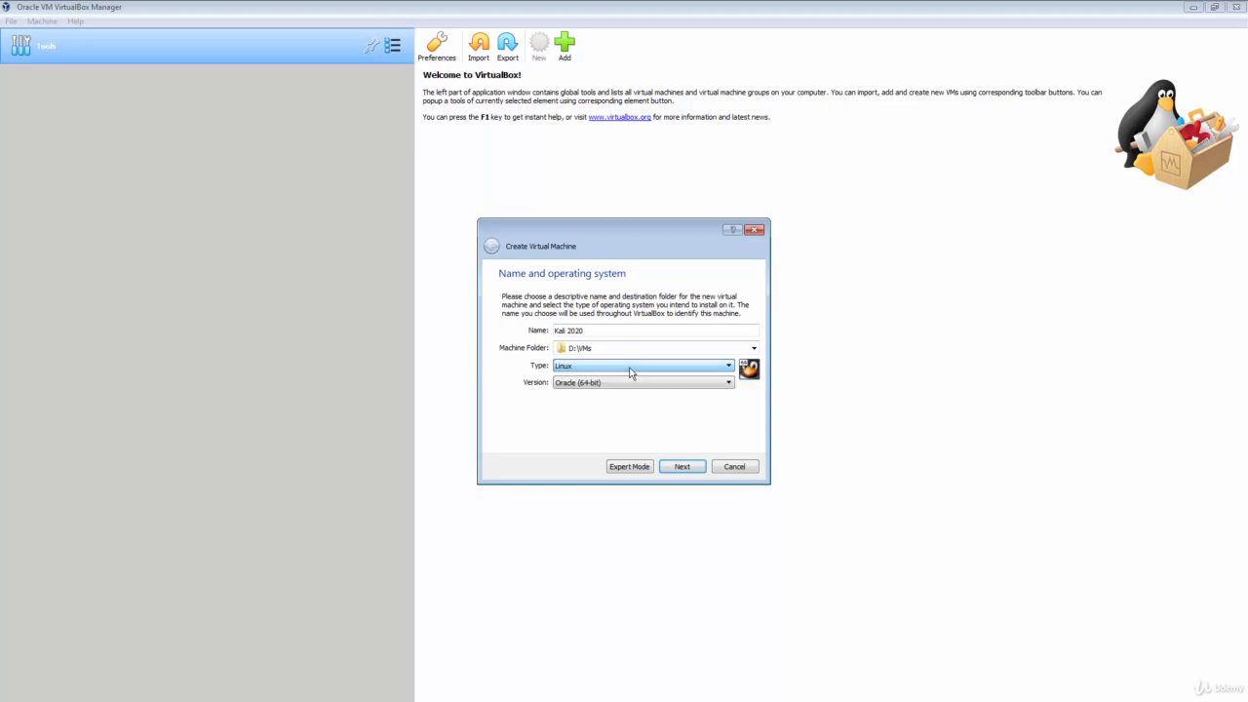
{"action": "key", "text": "d"}
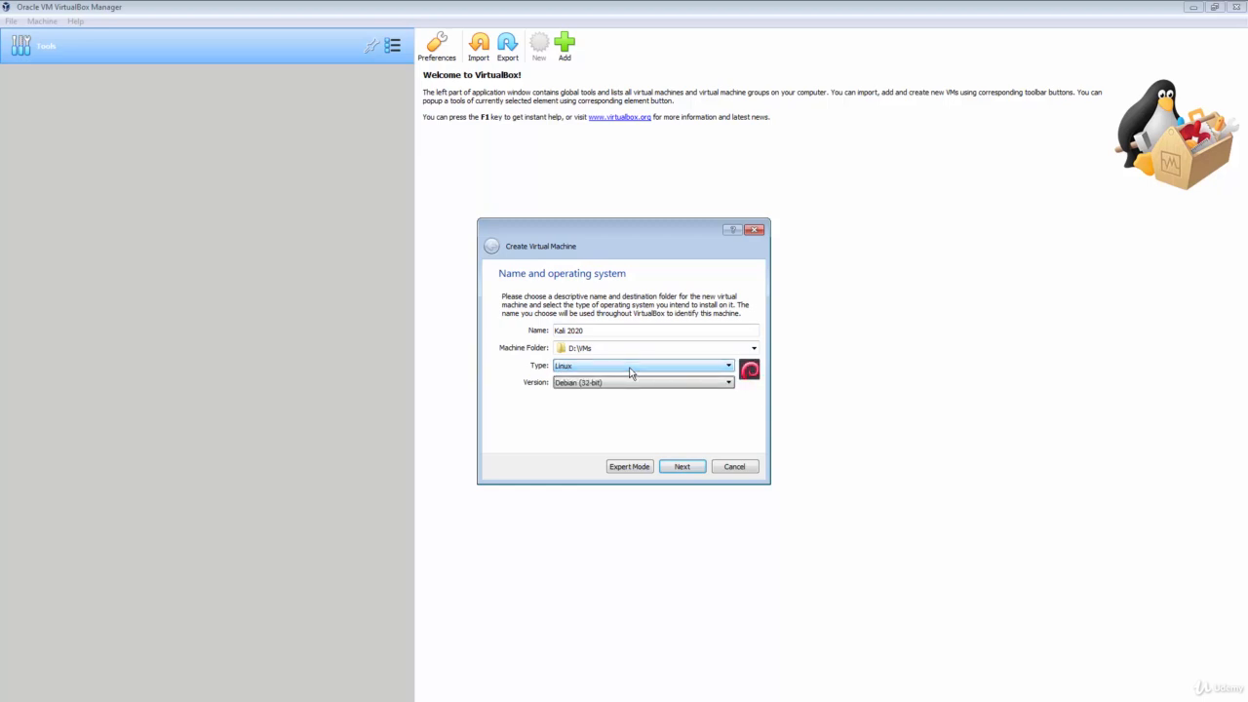
{"action": "key", "text": "Down"}
- Allocate 2048 MB of memory to the Kali 2020 machine
{"action": "left_click", "coordinate": [683, 467]}
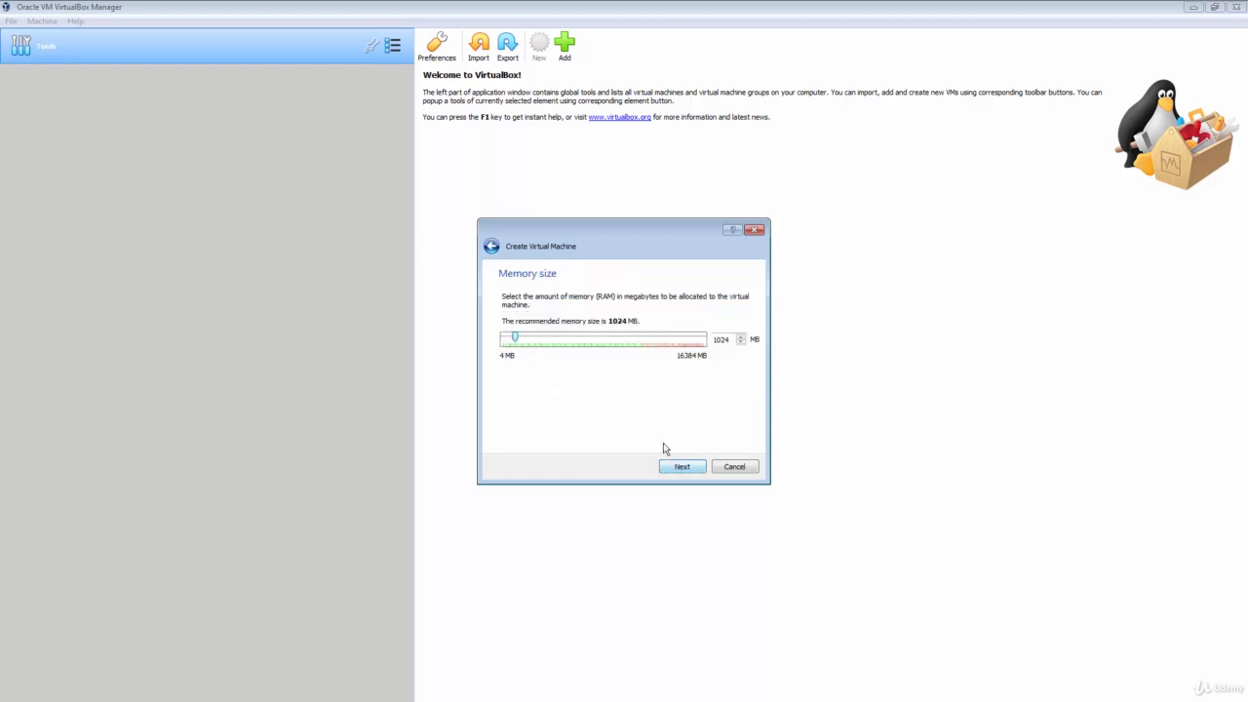
{"action": "left_click", "coordinate": [536, 339]}
{"action": "left_click", "coordinate": [537, 338]}
- Give the machine a new 40 GB VDI virtual hard disk and create it
{"action": "left_click", "coordinate": [674, 472]}
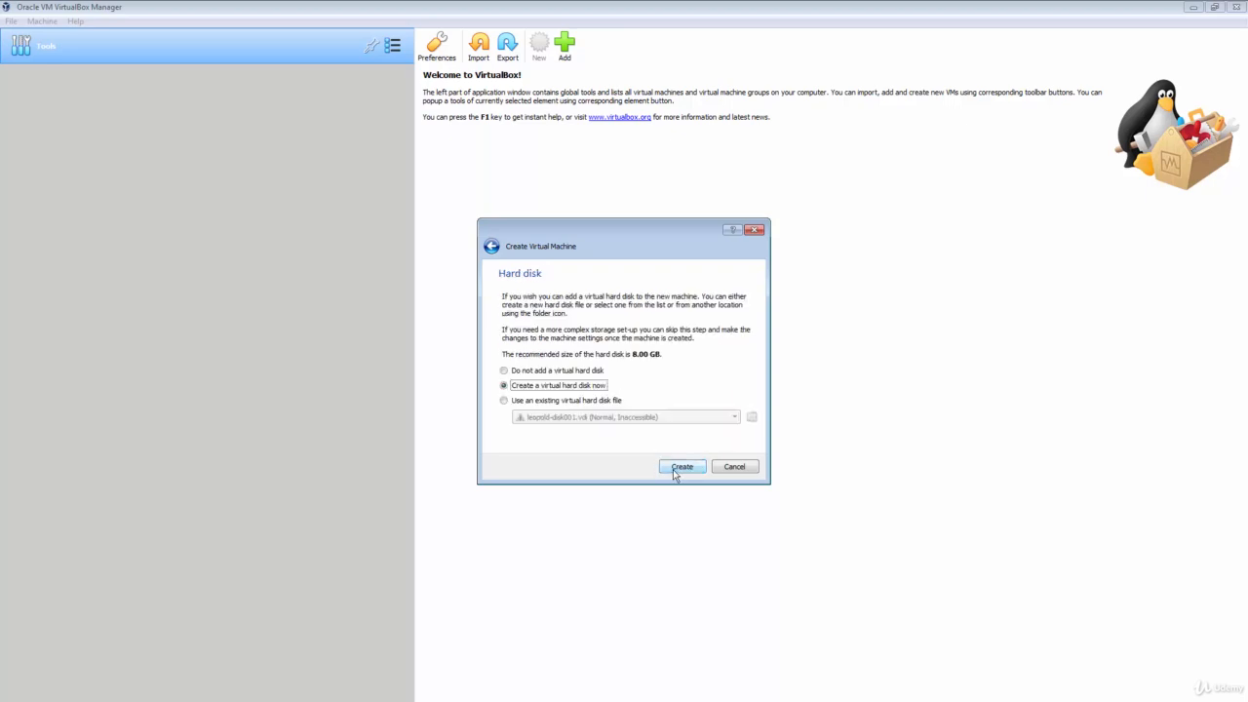
{"action": "left_click", "coordinate": [681, 468]}
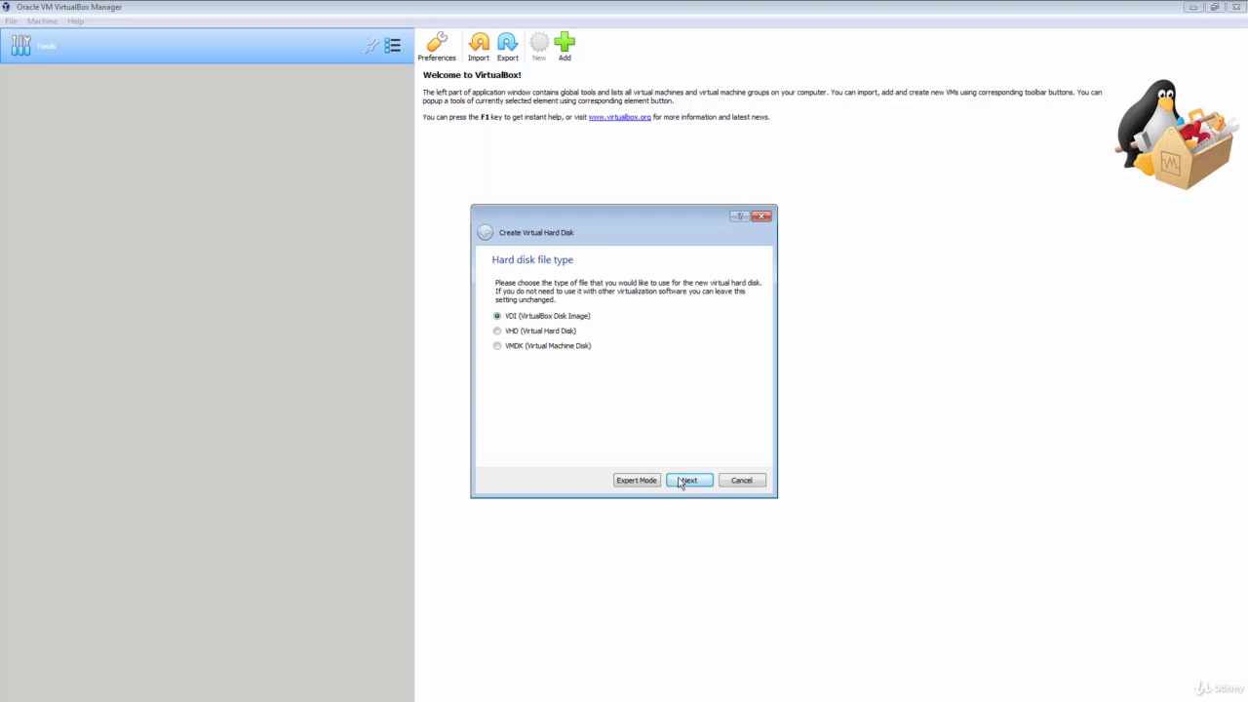
{"action": "left_click", "coordinate": [680, 481]}
{"action": "left_click", "coordinate": [680, 481]}
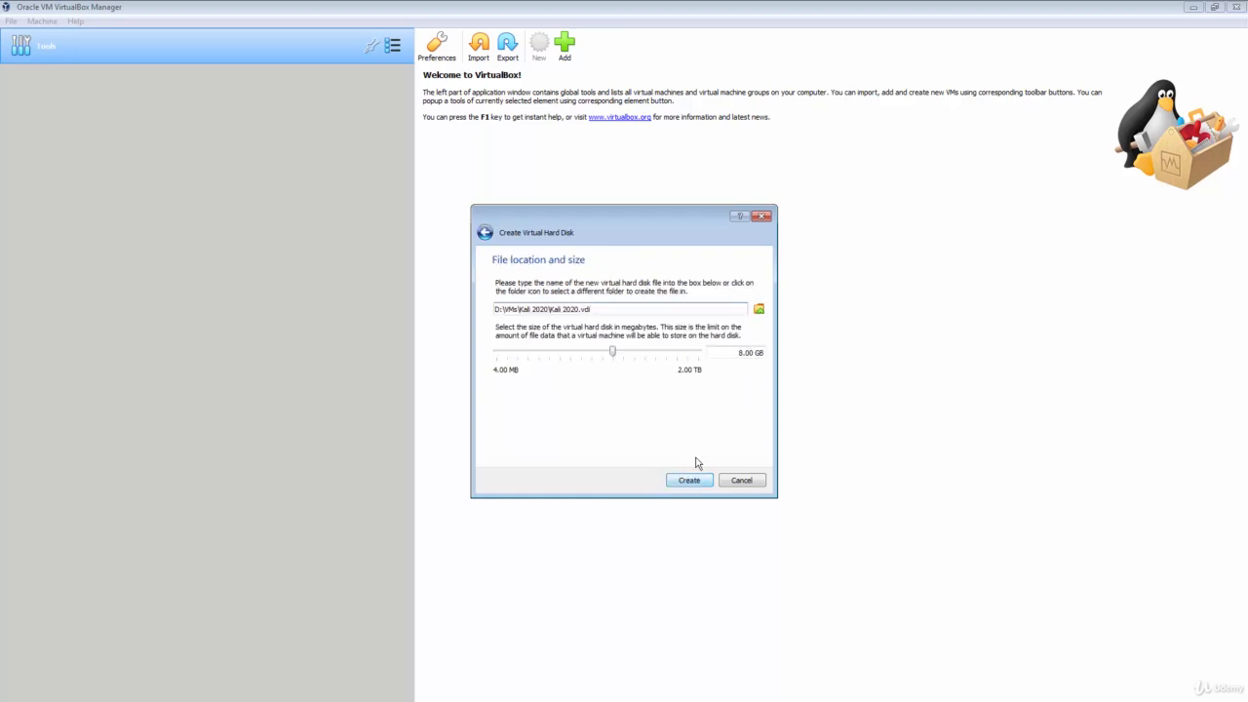
{"action": "left_click", "coordinate": [744, 352]}
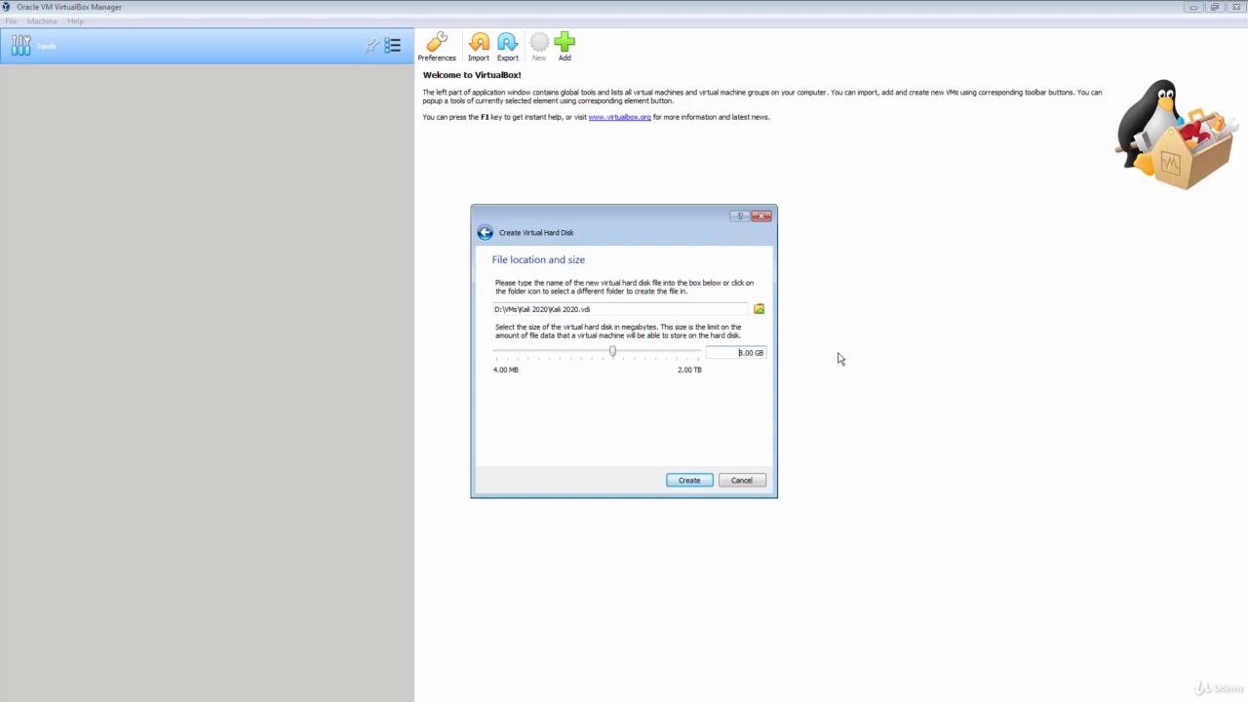
{"action": "key", "text": "Delete"}
{"action": "key", "text": "Delete"}
{"action": "type", "text": "40."}
{"action": "left_click", "coordinate": [688, 482]}
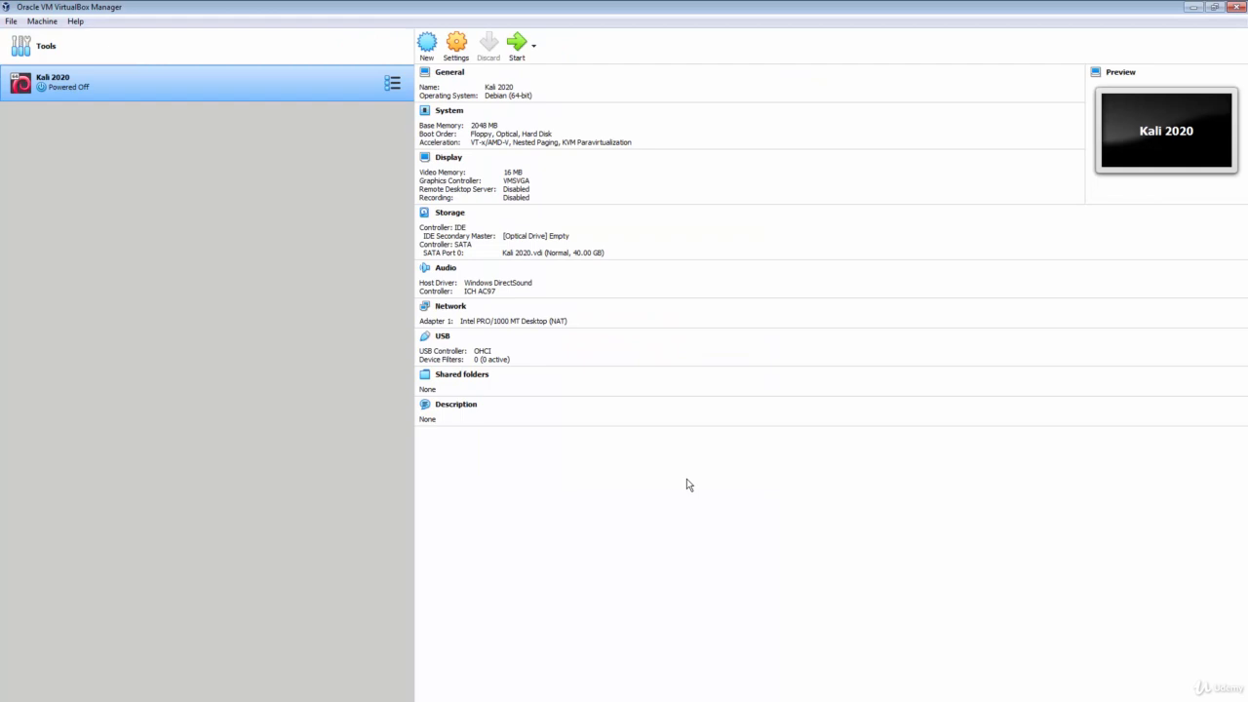
- Open Kali 2020's settings, review the NAT network adapter, then go to the Storage page
{"action": "left_click", "coordinate": [458, 49]}
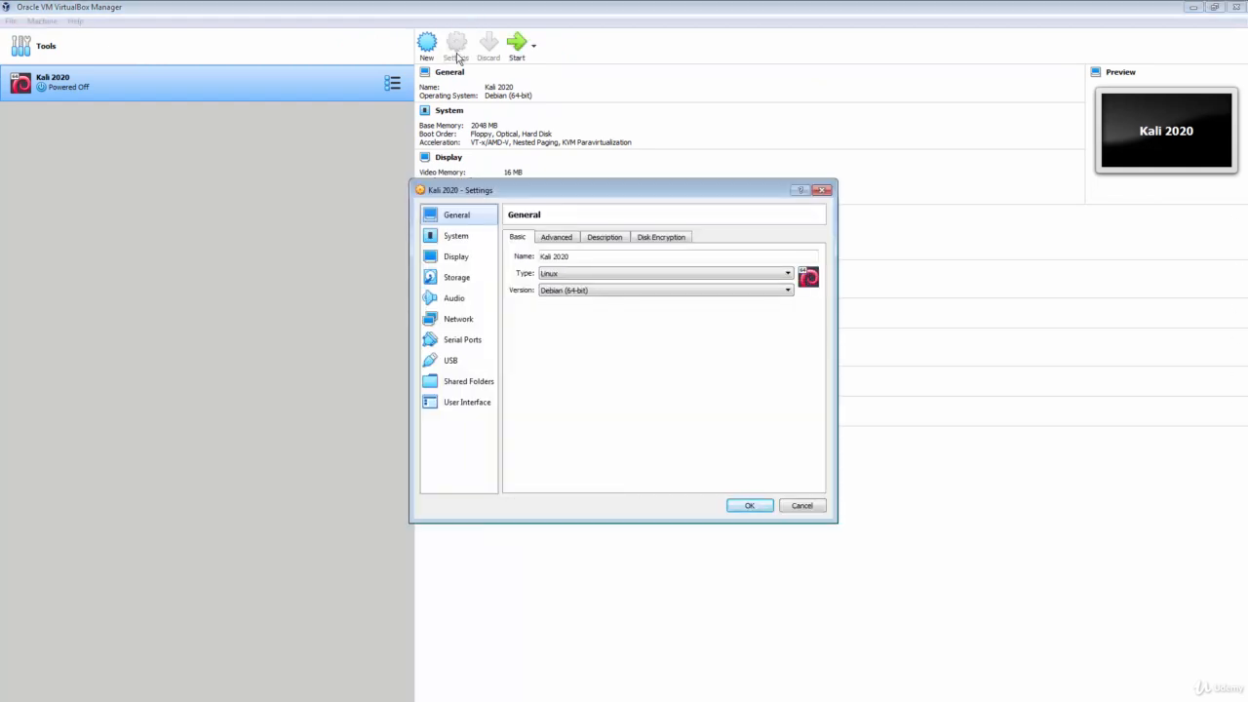
{"action": "left_click", "coordinate": [467, 322]}
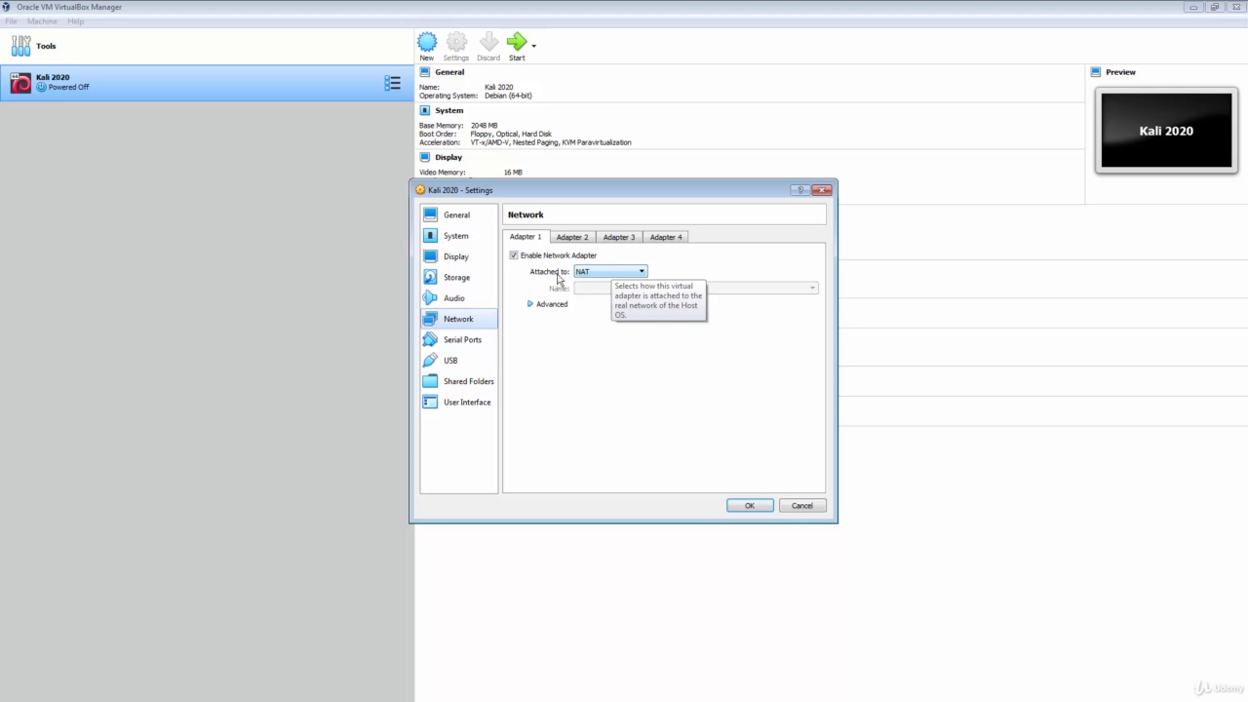
{"action": "left_click", "coordinate": [458, 279]}
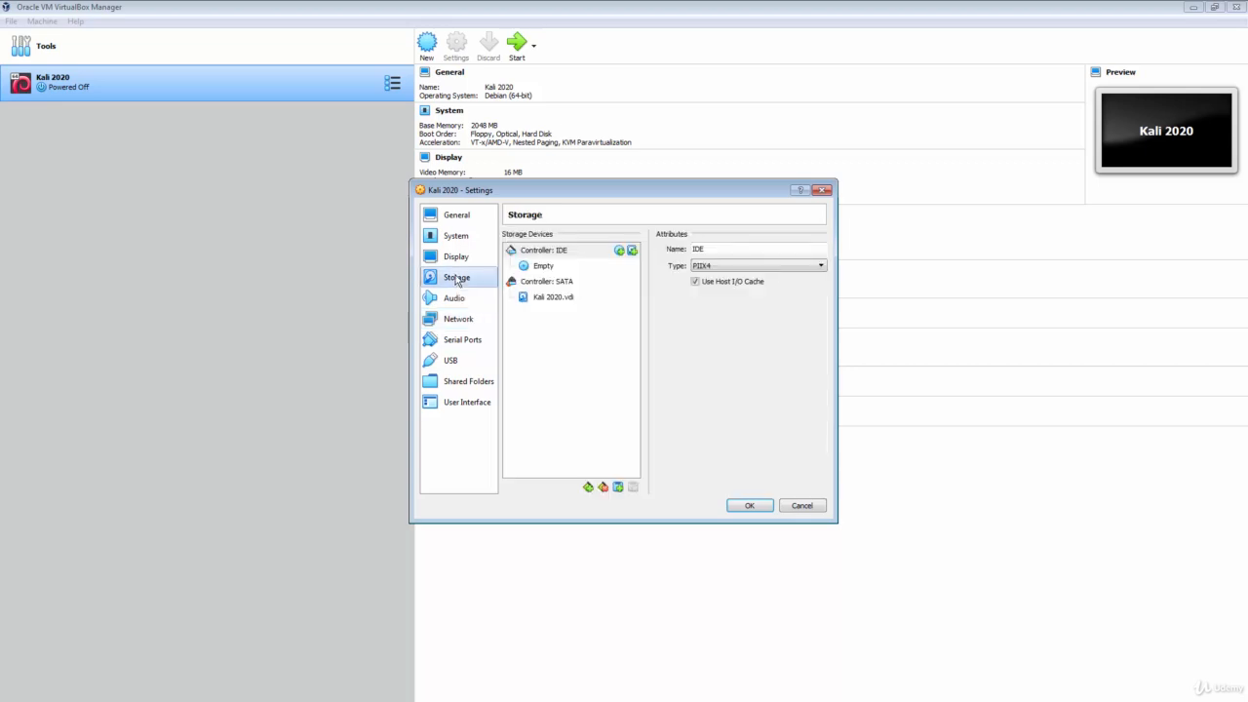
- Load kali-linux-2020.1b-installer-amd64.iso into the empty optical drive and save the settings
{"action": "left_click", "coordinate": [552, 270]}
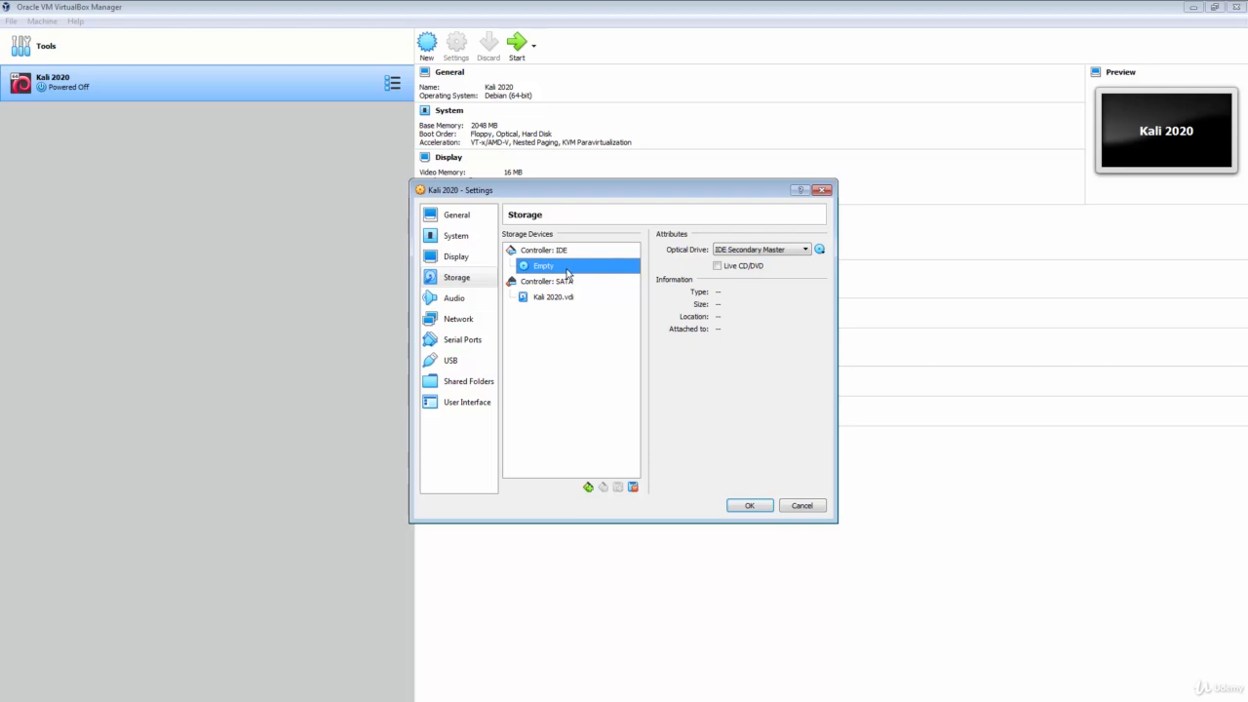
{"action": "left_click", "coordinate": [820, 250]}
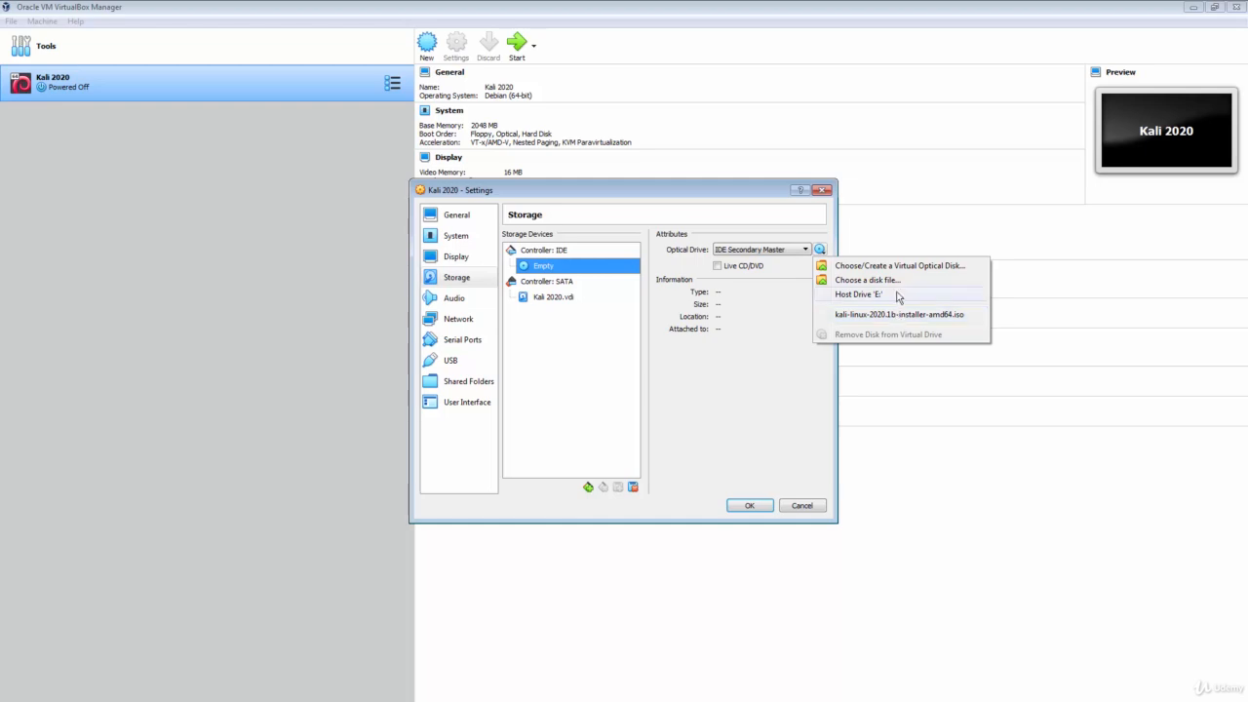
{"action": "left_click", "coordinate": [889, 282]}
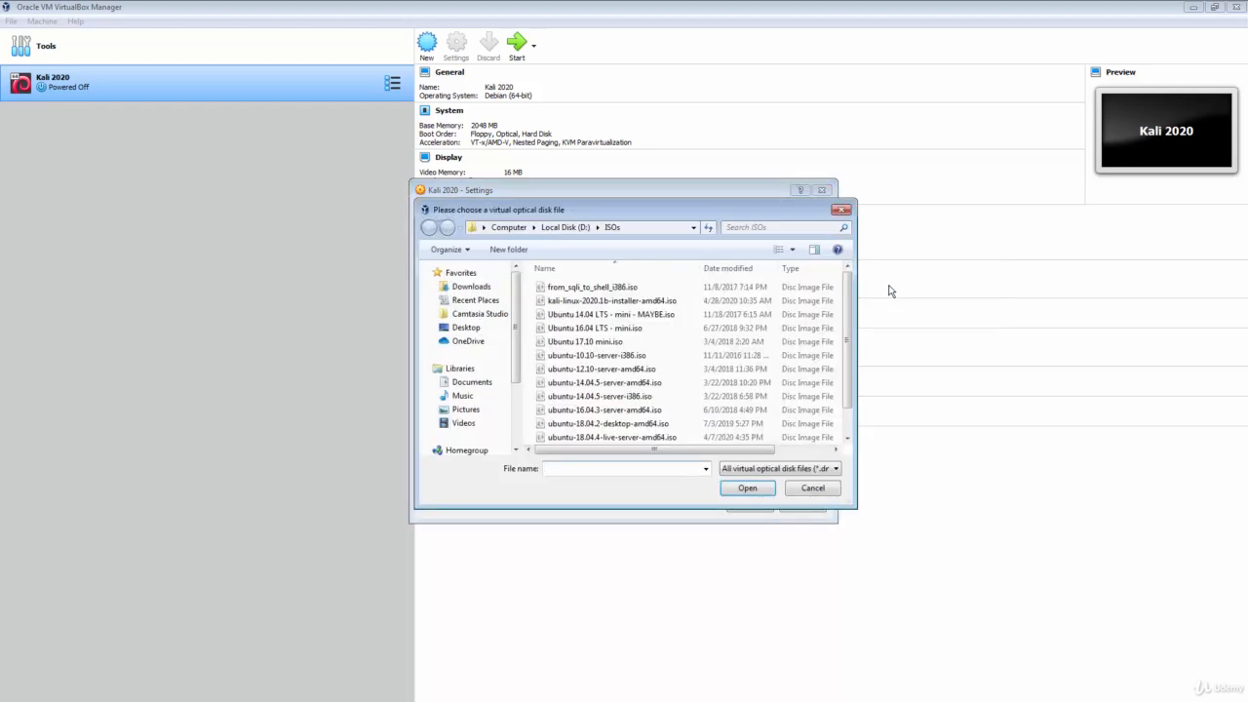
{"action": "left_click", "coordinate": [629, 306]}
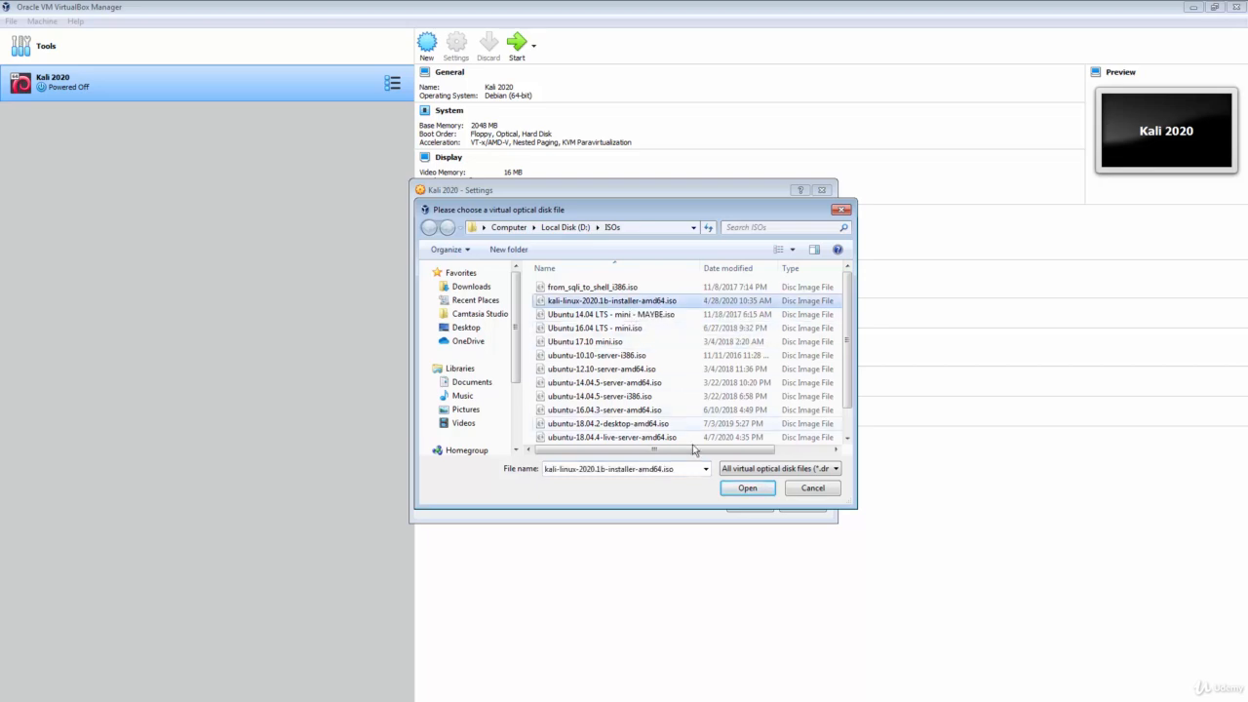
{"action": "left_click", "coordinate": [744, 489]}
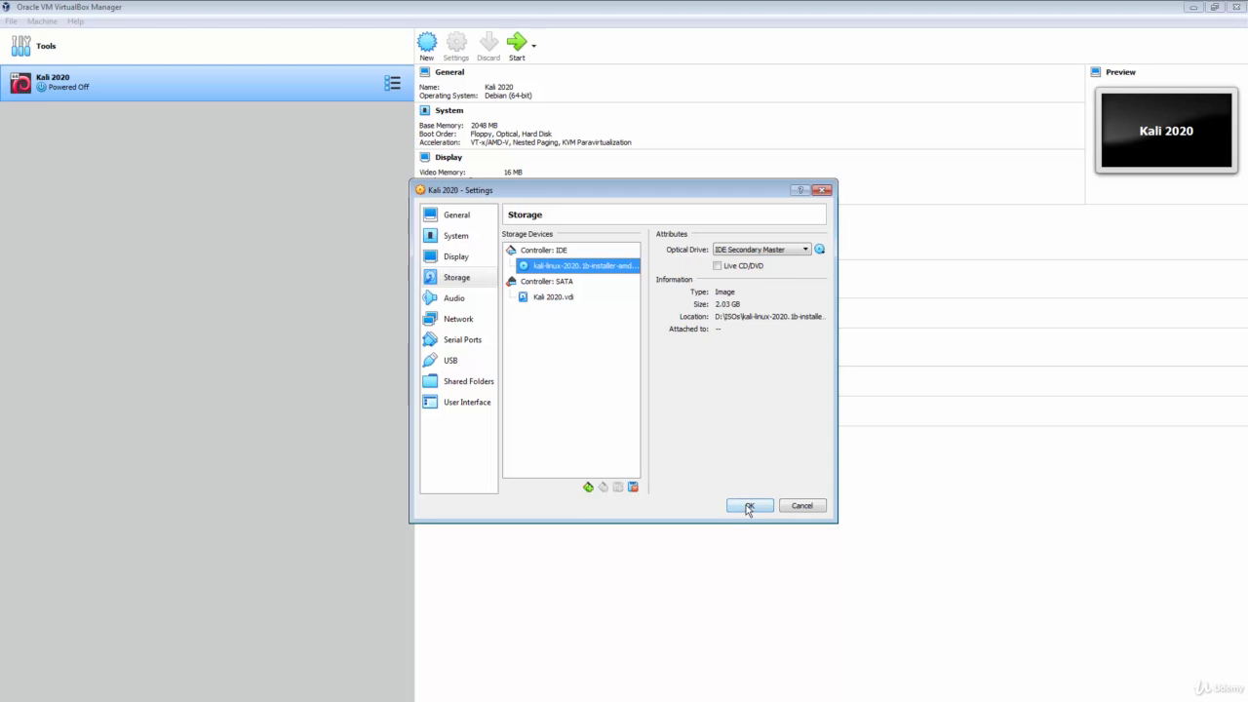
{"action": "left_click", "coordinate": [749, 506]}
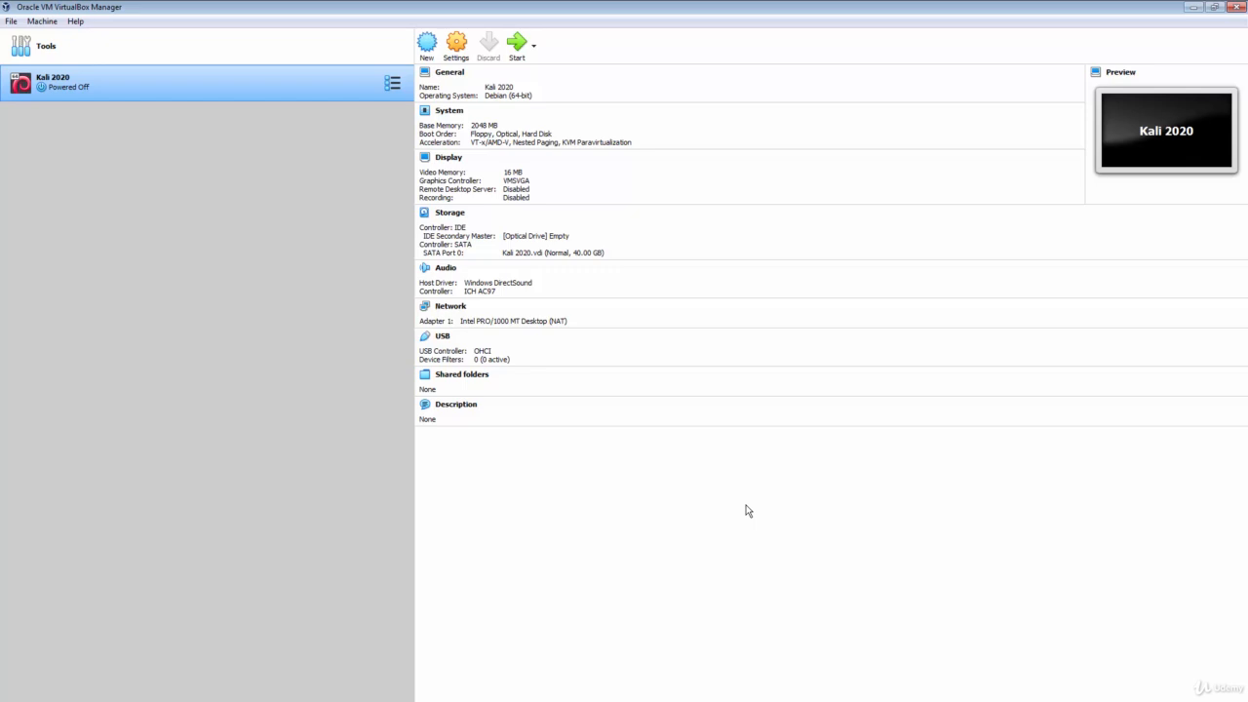
- Boot Kali 2020 from the Kali installer ISO and launch the graphical install
{"action": "left_click", "coordinate": [517, 45]}
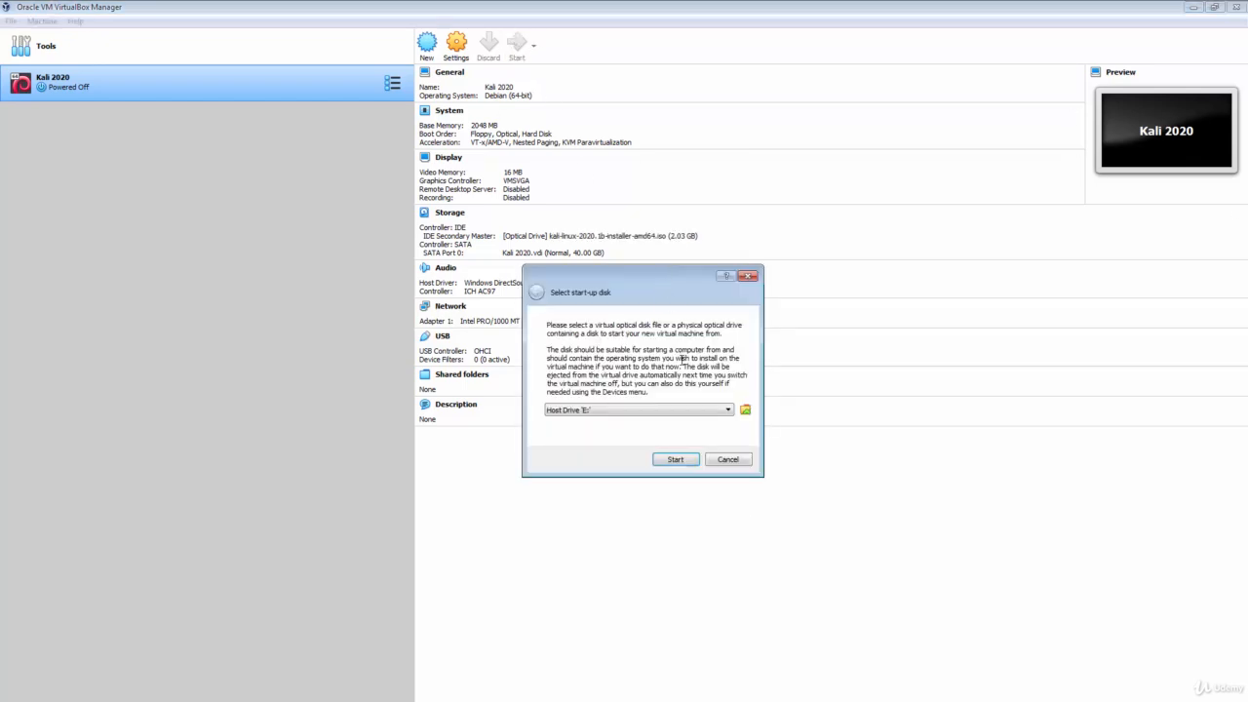
{"action": "left_click", "coordinate": [722, 409]}
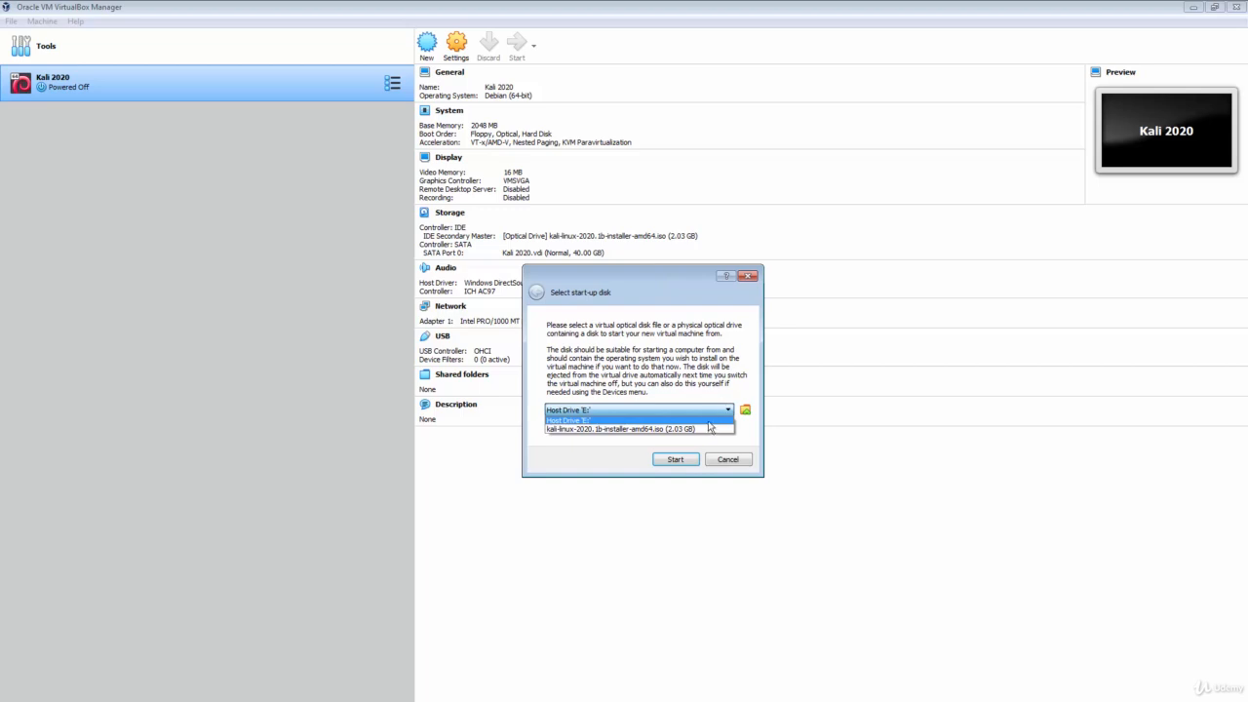
{"action": "left_click", "coordinate": [695, 430]}
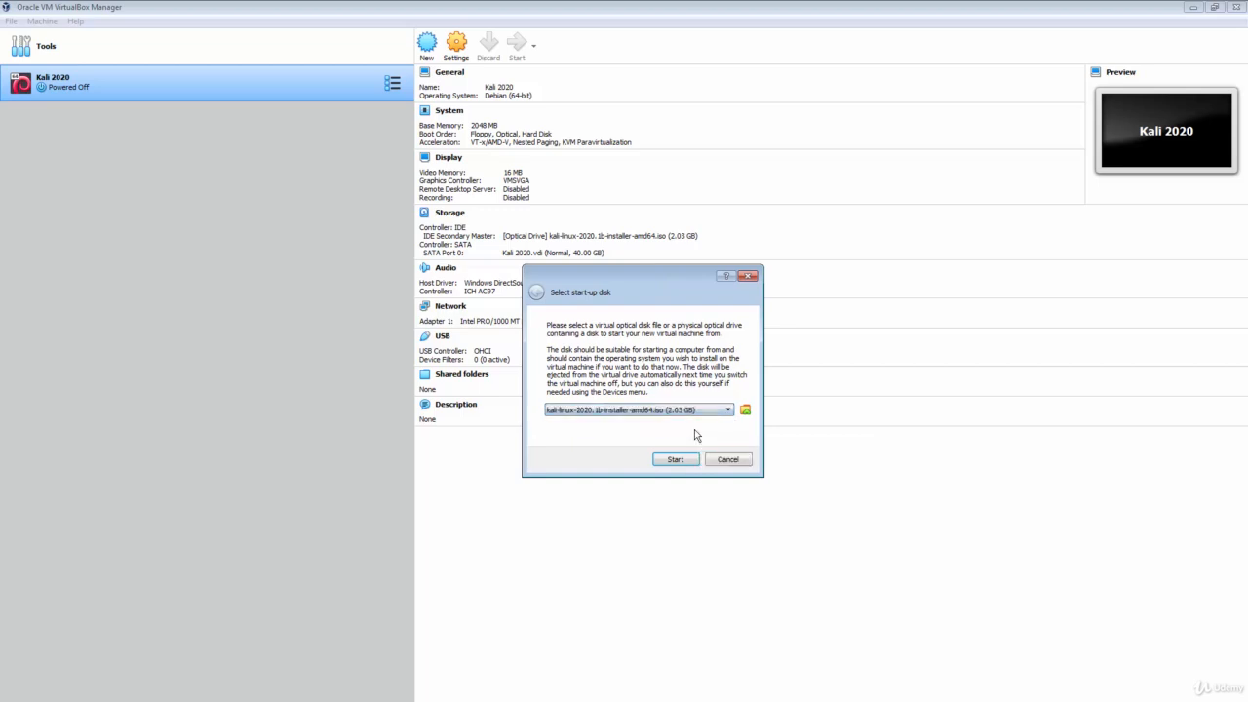
{"action": "left_click", "coordinate": [681, 459]}
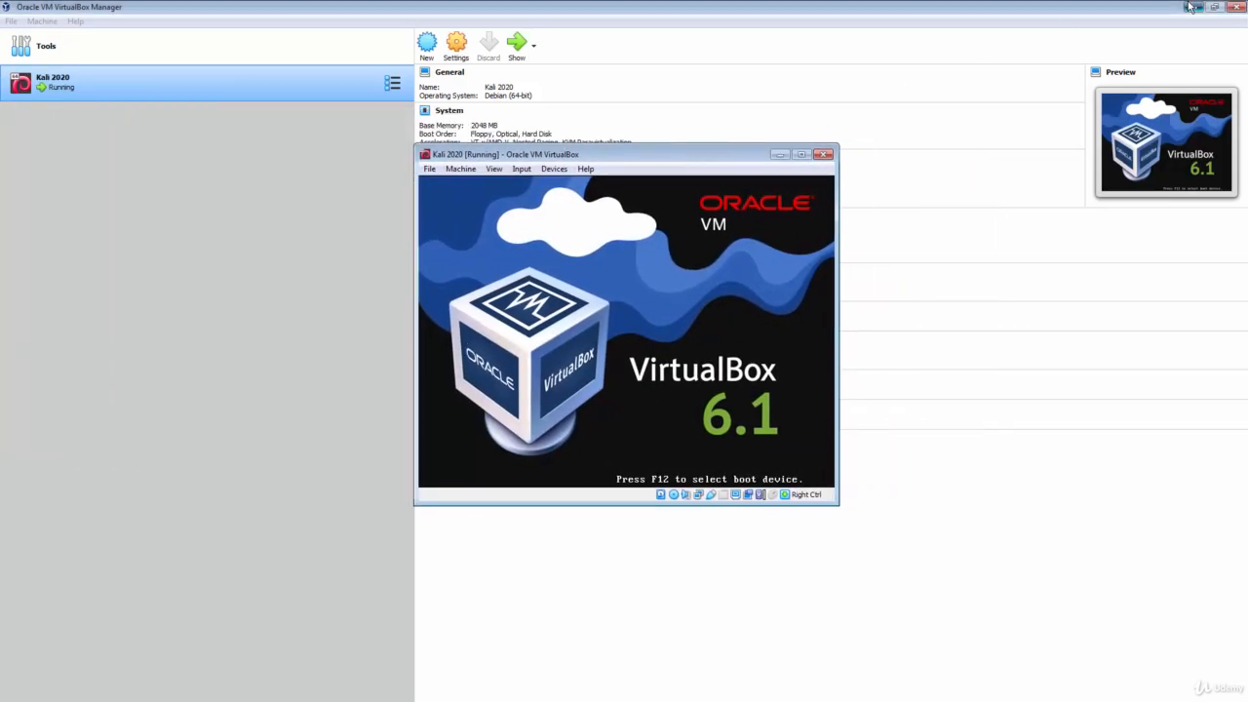
{"action": "left_click", "coordinate": [1190, 7]}
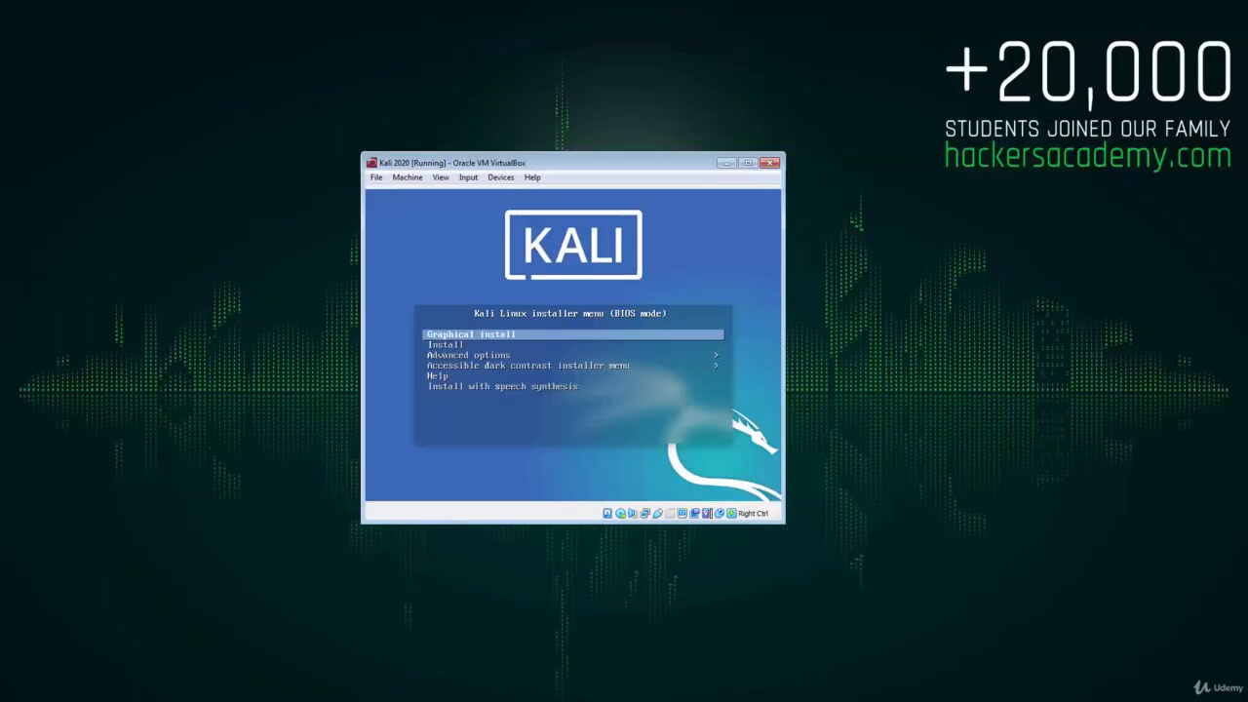
{"action": "key", "text": "Return"}
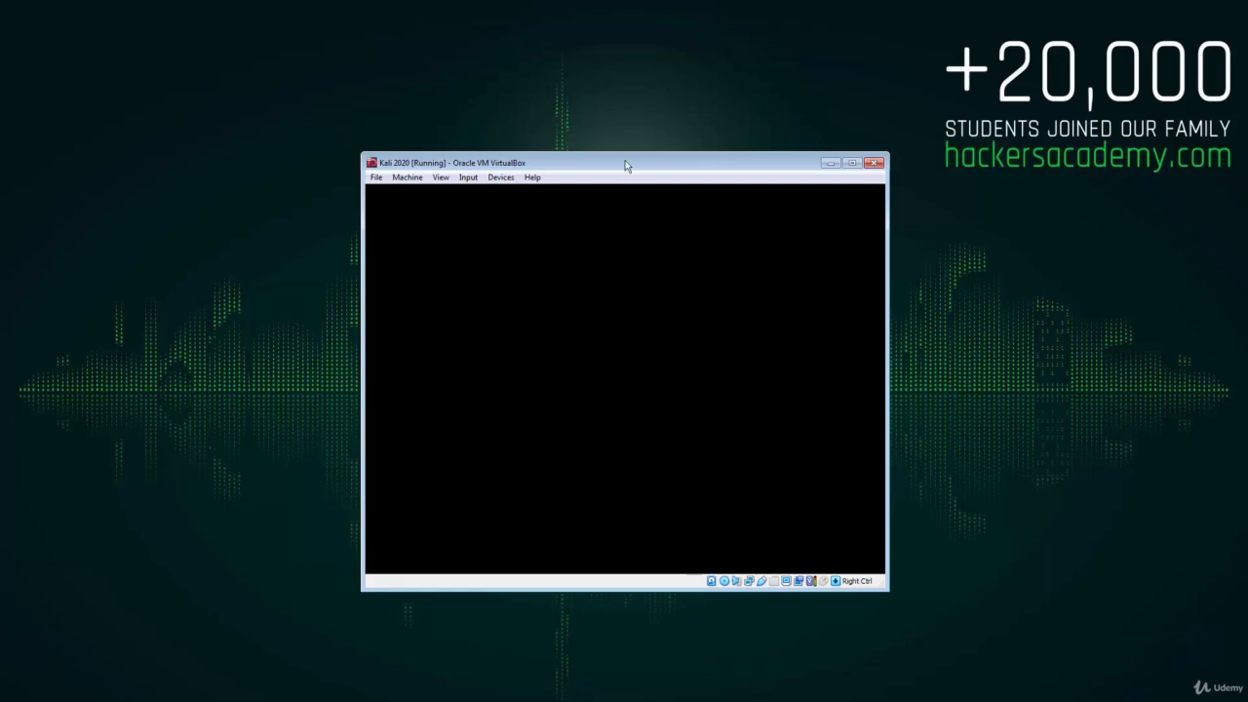
{"action": "left_click_drag", "start_coordinate": [626, 163], "coordinate": [589, 164]}
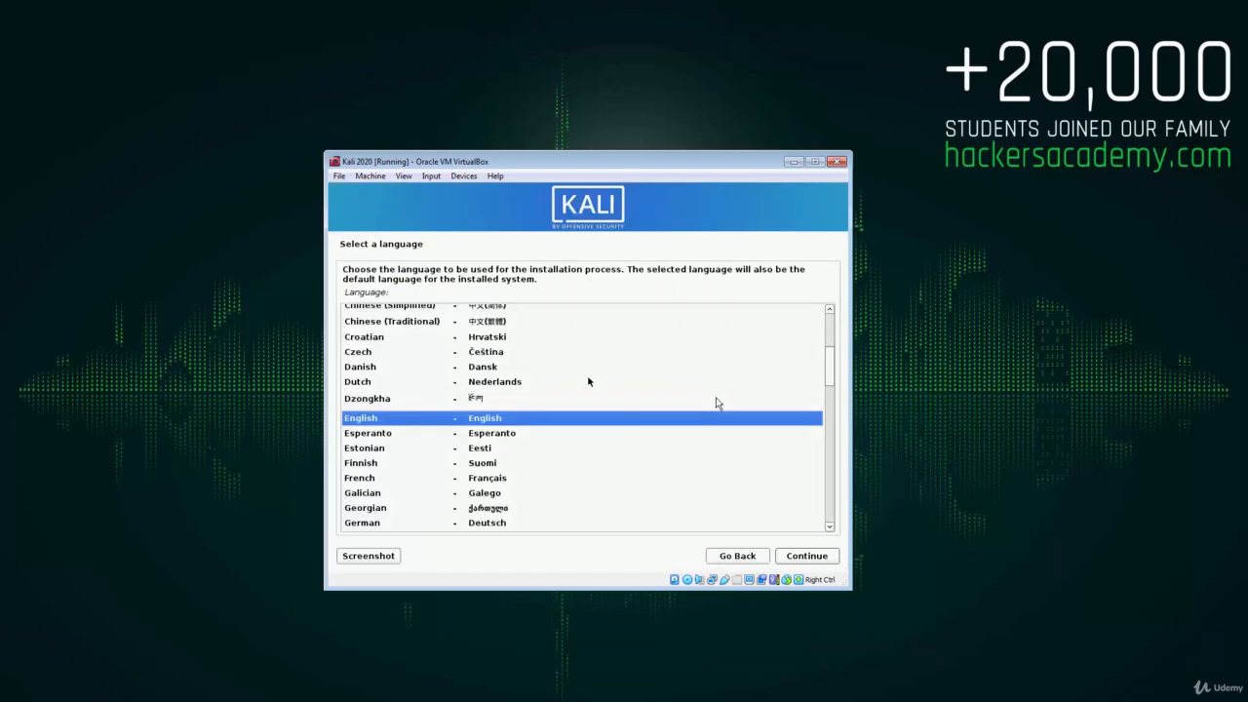
- Accept English and United States, then set the hostname to hackersacademy
{"action": "key", "text": "Return"}
{"action": "key", "text": "Return"}
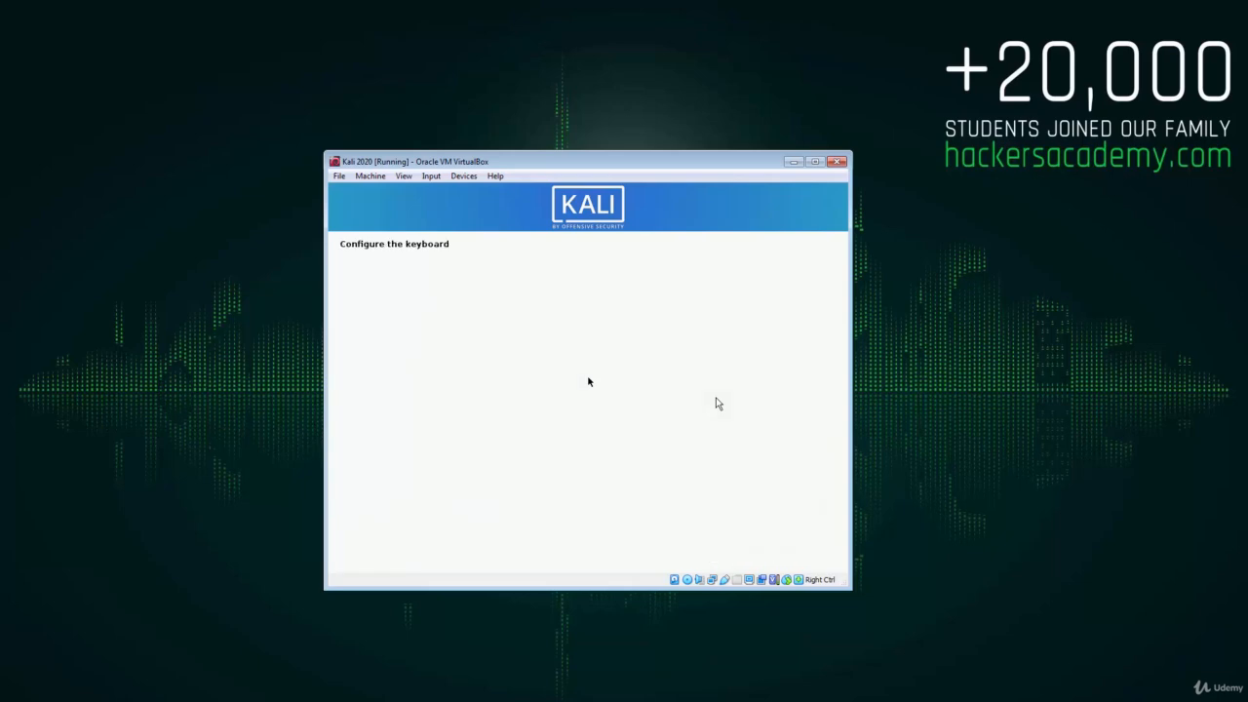
{"action": "key", "text": "Return"}
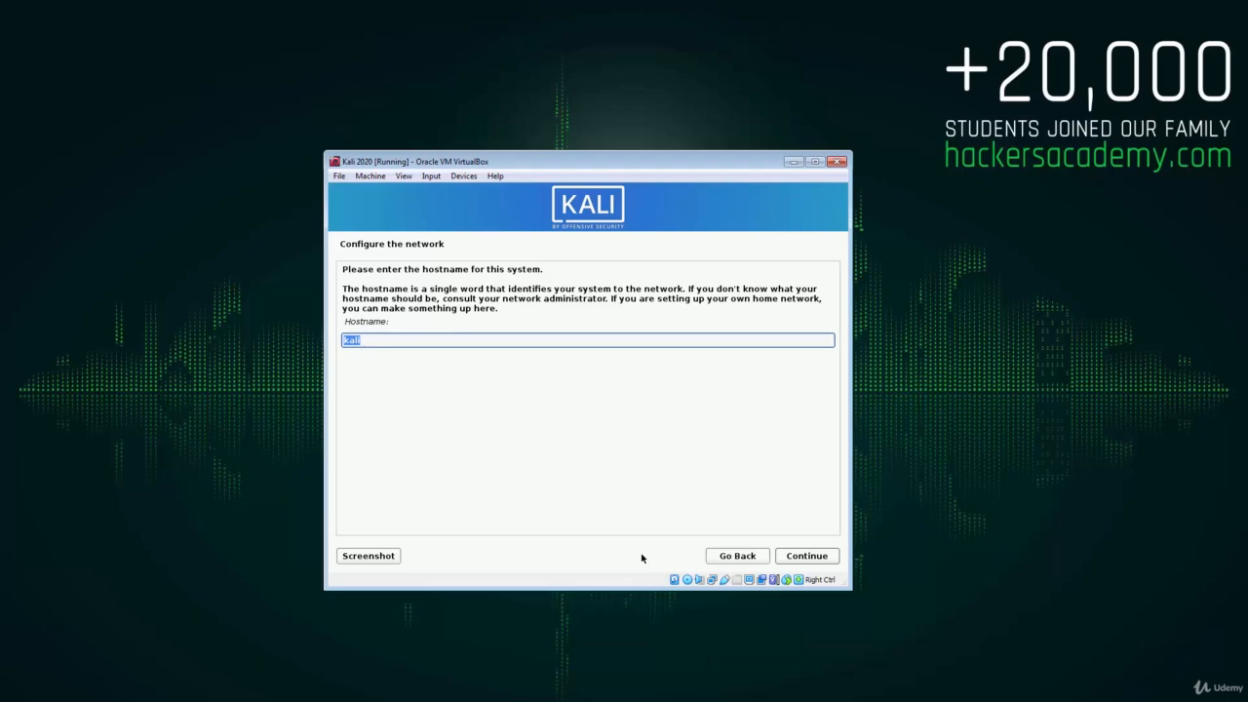
{"action": "type", "text": "hackersacademy"}
{"action": "key", "text": "Return"}
{"action": "key", "text": "Return"}
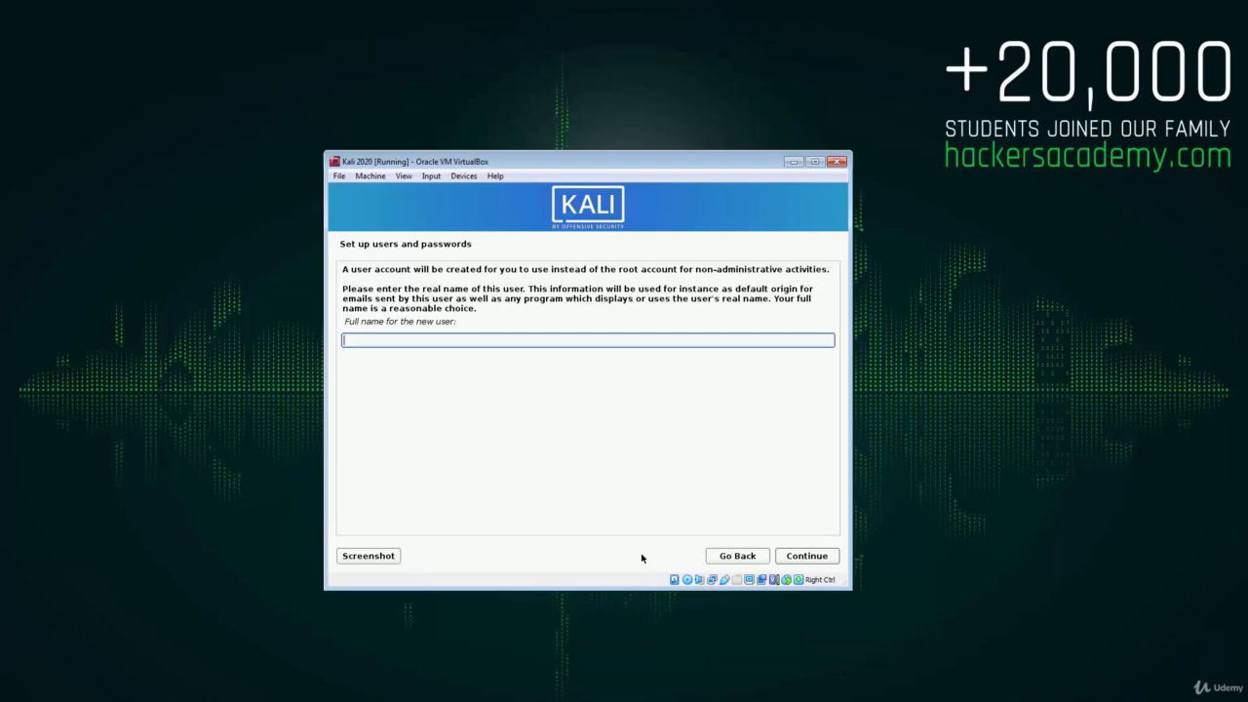
- Enter the user's full name, keep the suggested username, set the password, accept Eastern time
{"action": "type", "text": "oor"}
{"action": "key", "text": "Return"}
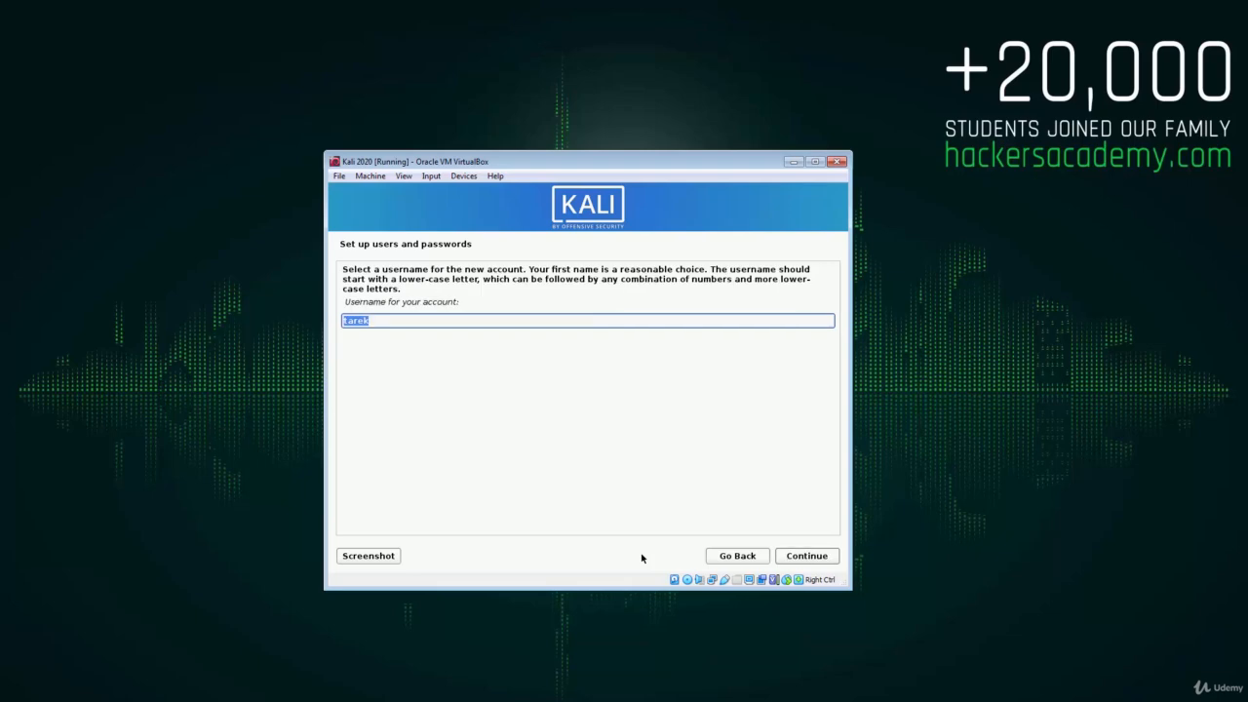
{"action": "key", "text": "Return"}
{"action": "type", "text": "password"}
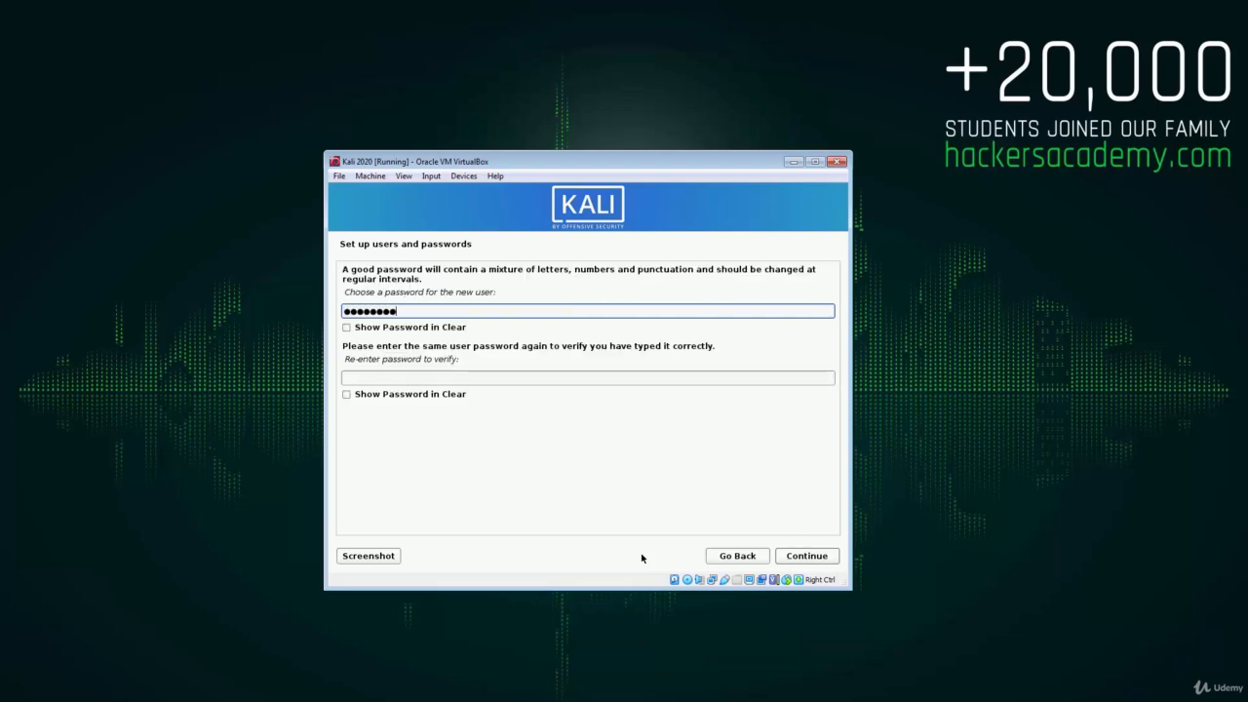
{"action": "key", "text": "Tab"}
{"action": "type", "text": "password"}
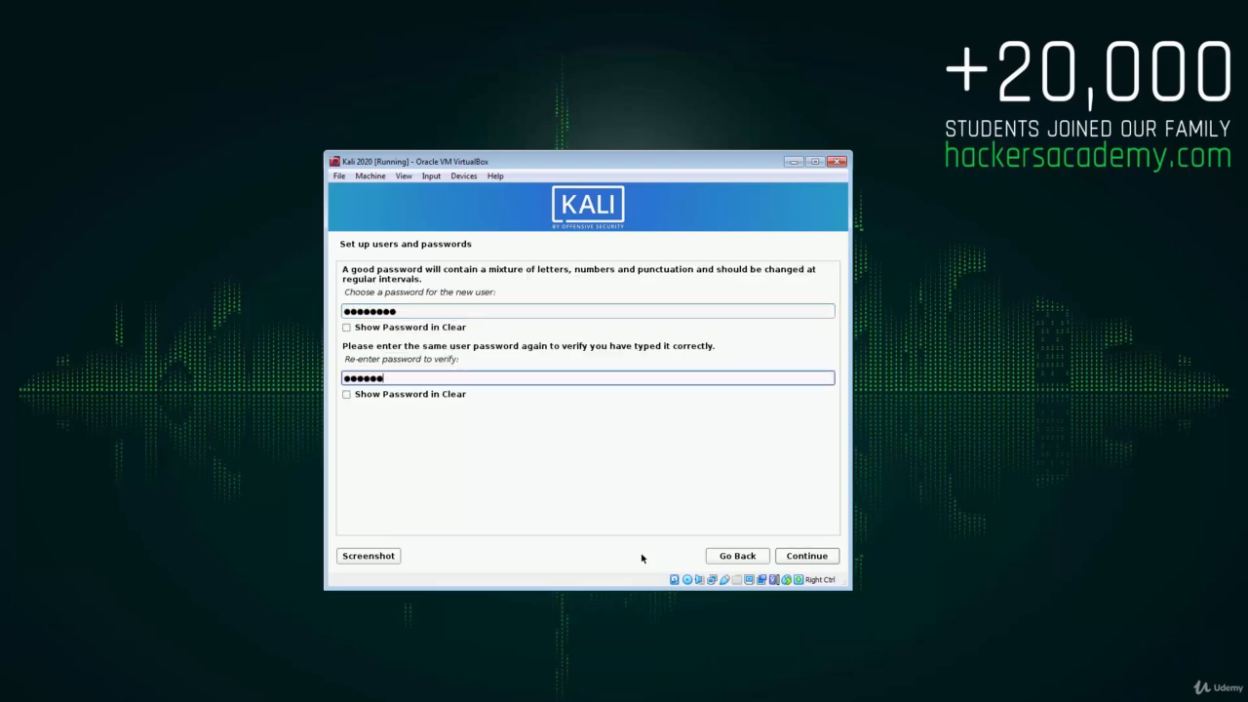
{"action": "key", "text": "Return"}
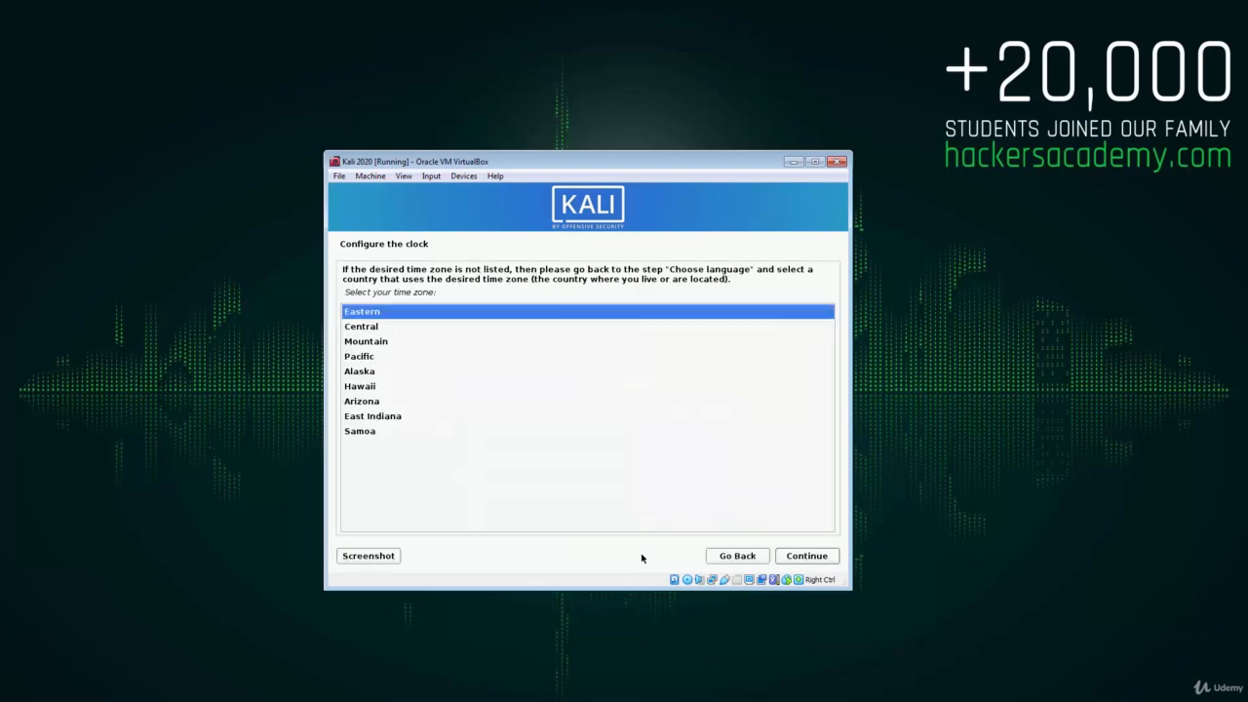
{"action": "key", "text": "Return"}
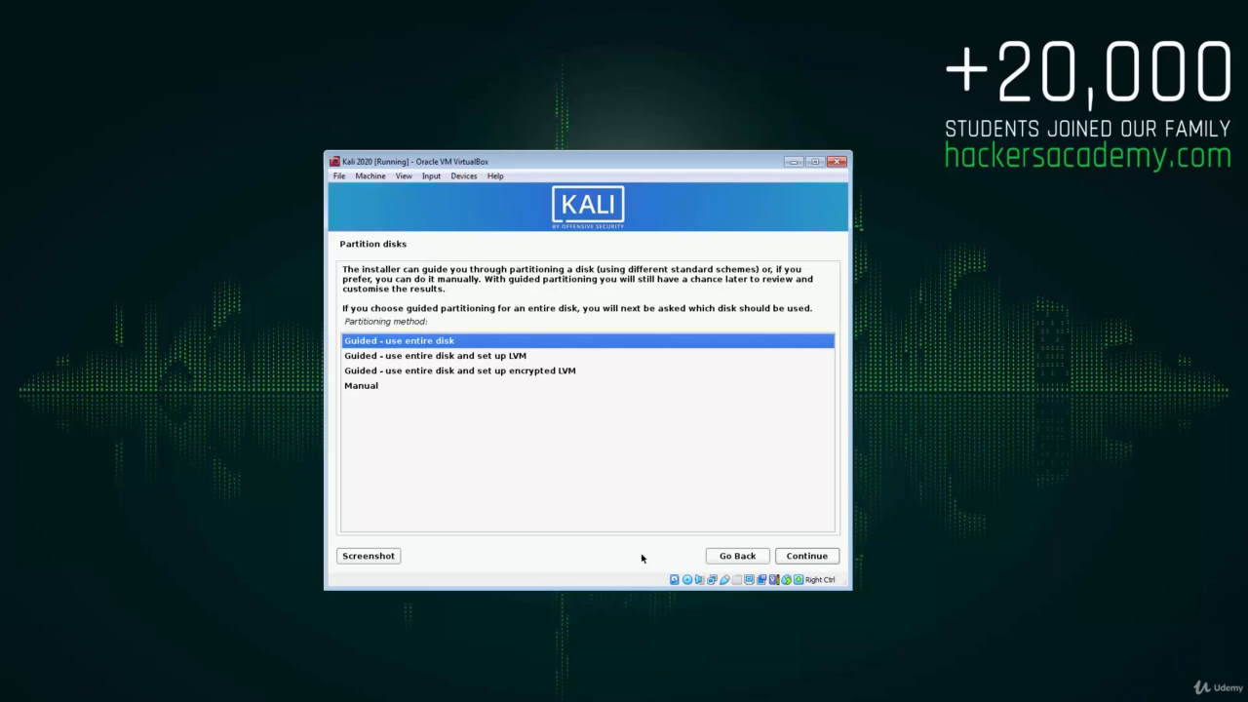
- Guided-partition the entire disk with the default scheme, write the changes, and skip the proxy
{"action": "key", "text": "Return"}
{"action": "key", "text": "Return"}
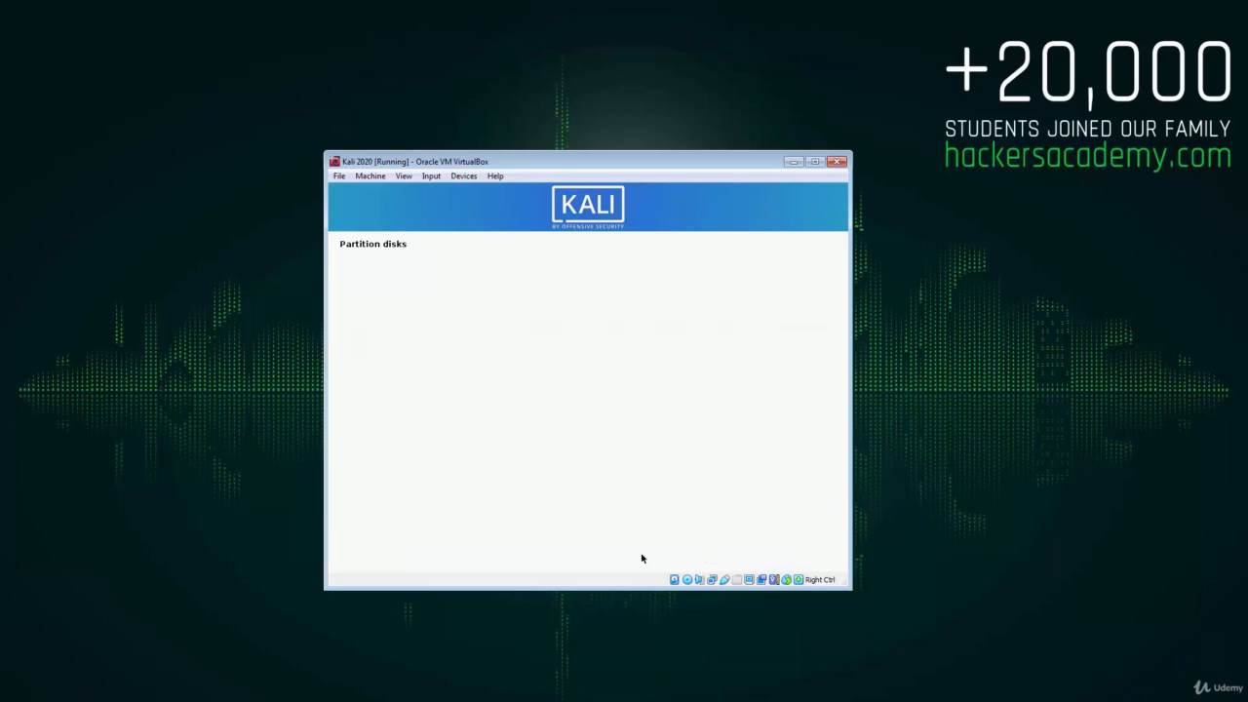
{"action": "key", "text": "Return"}
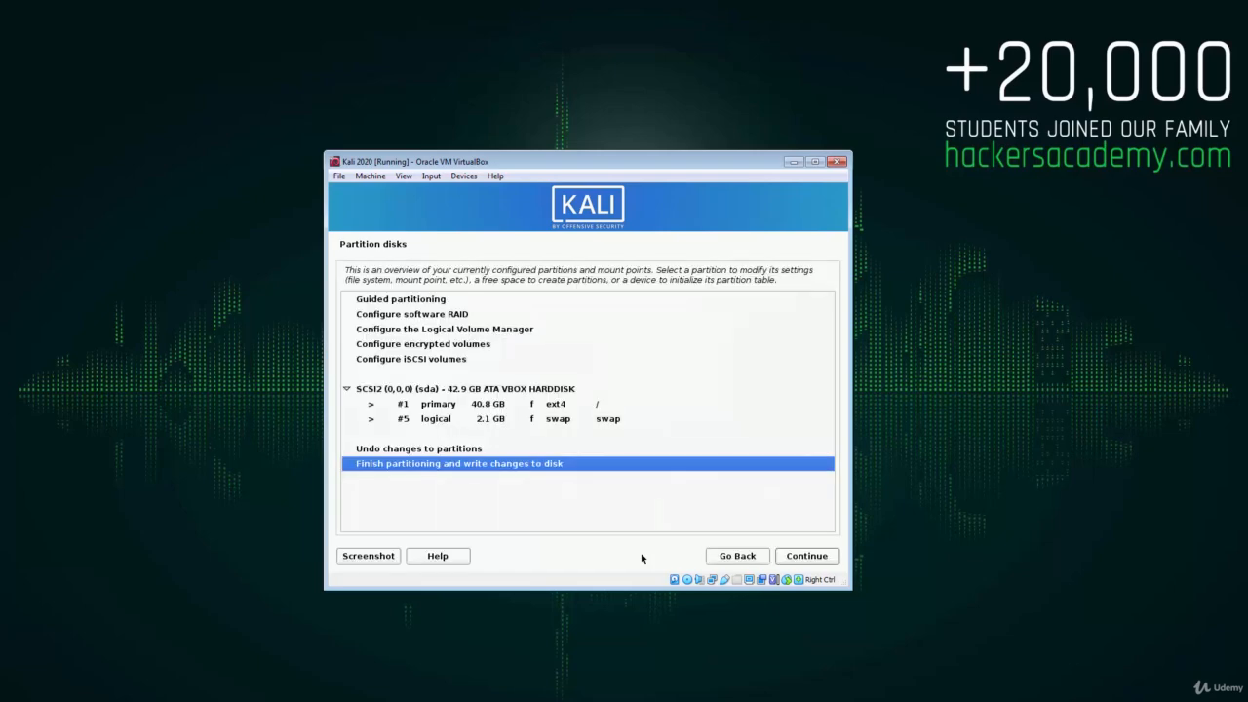
{"action": "key", "text": "Return"}
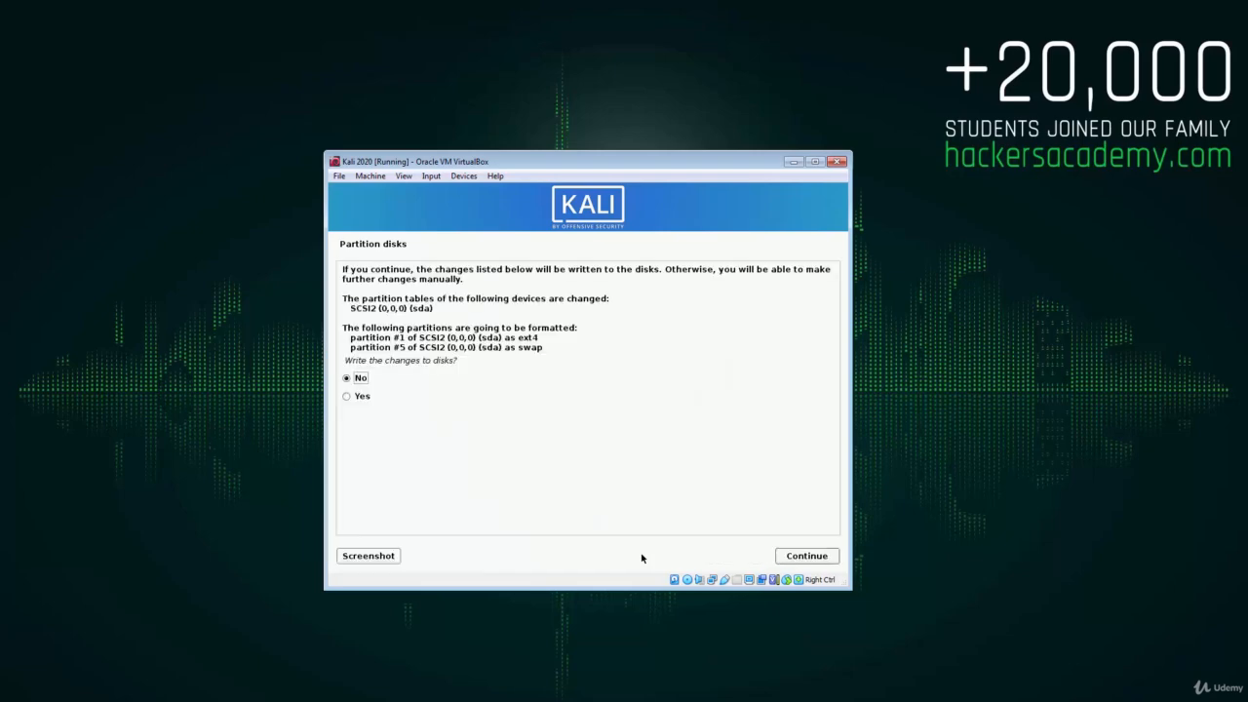
{"action": "key", "text": "Down"}
{"action": "key", "text": "Return"}
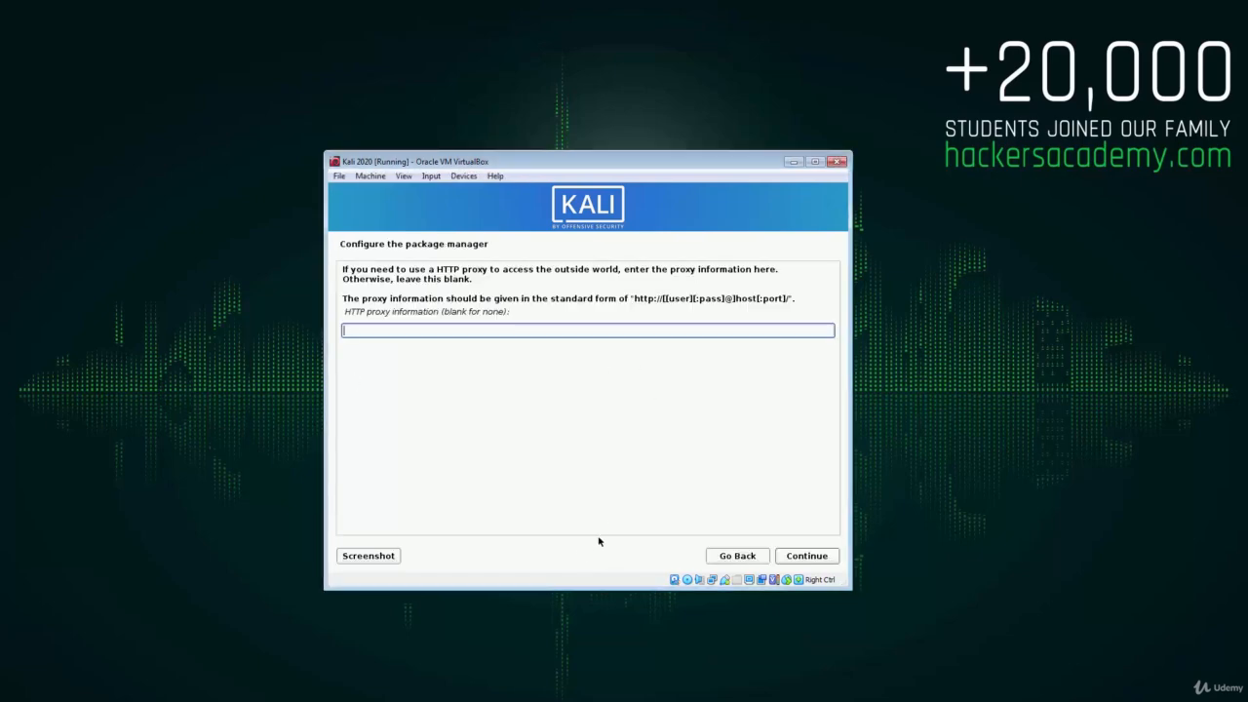
{"action": "key", "text": "Return"}
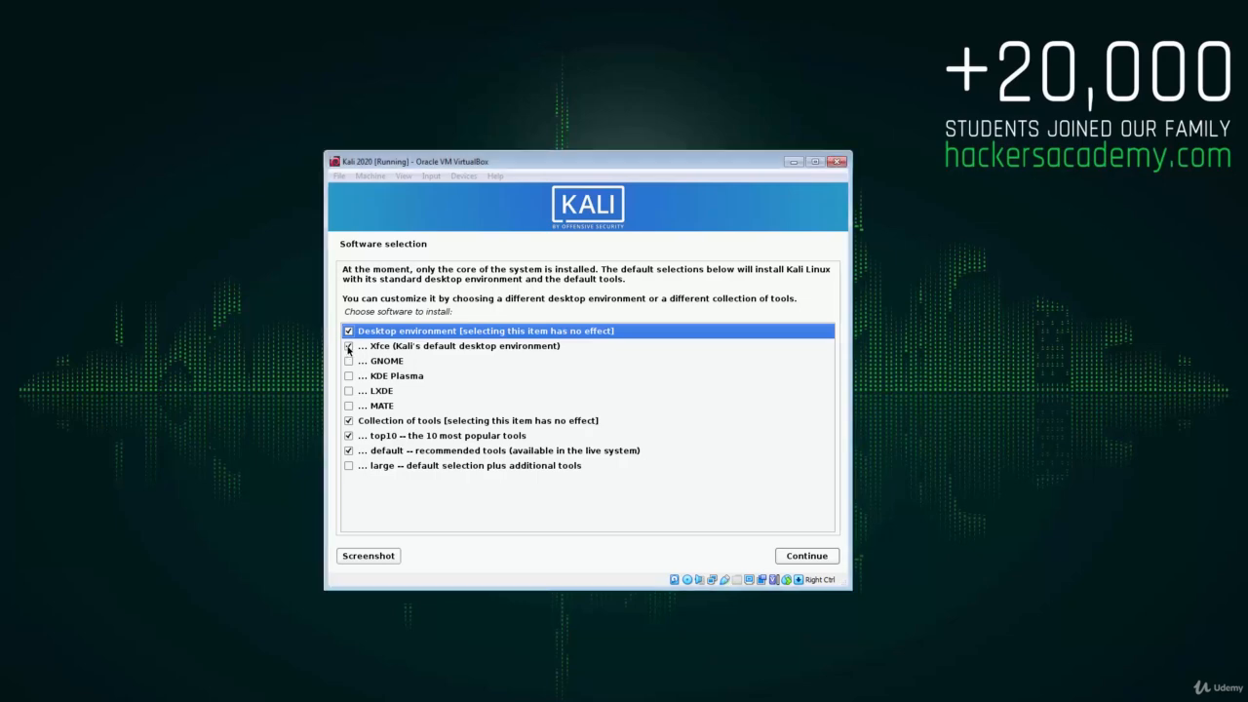
- Swap the Xfce desktop for LXDE in software selection and start installing
{"action": "left_click", "coordinate": [349, 347]}
{"action": "left_click", "coordinate": [349, 391]}
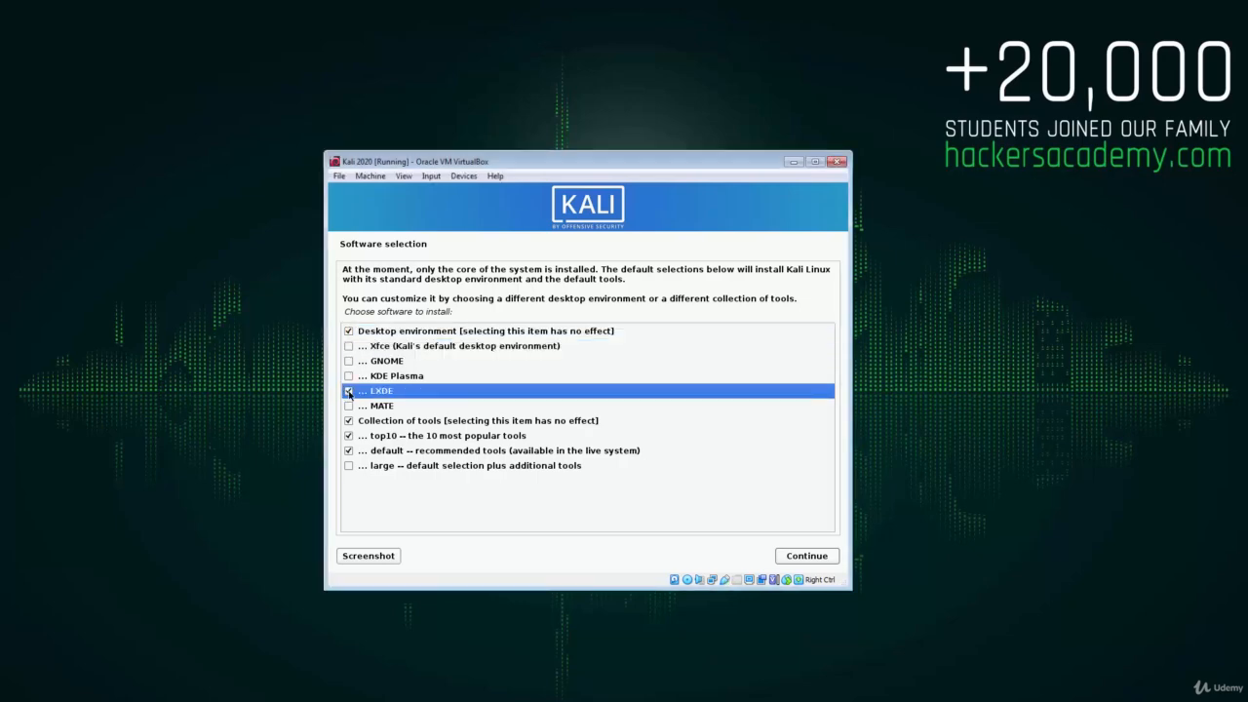
{"action": "left_click", "coordinate": [792, 556]}
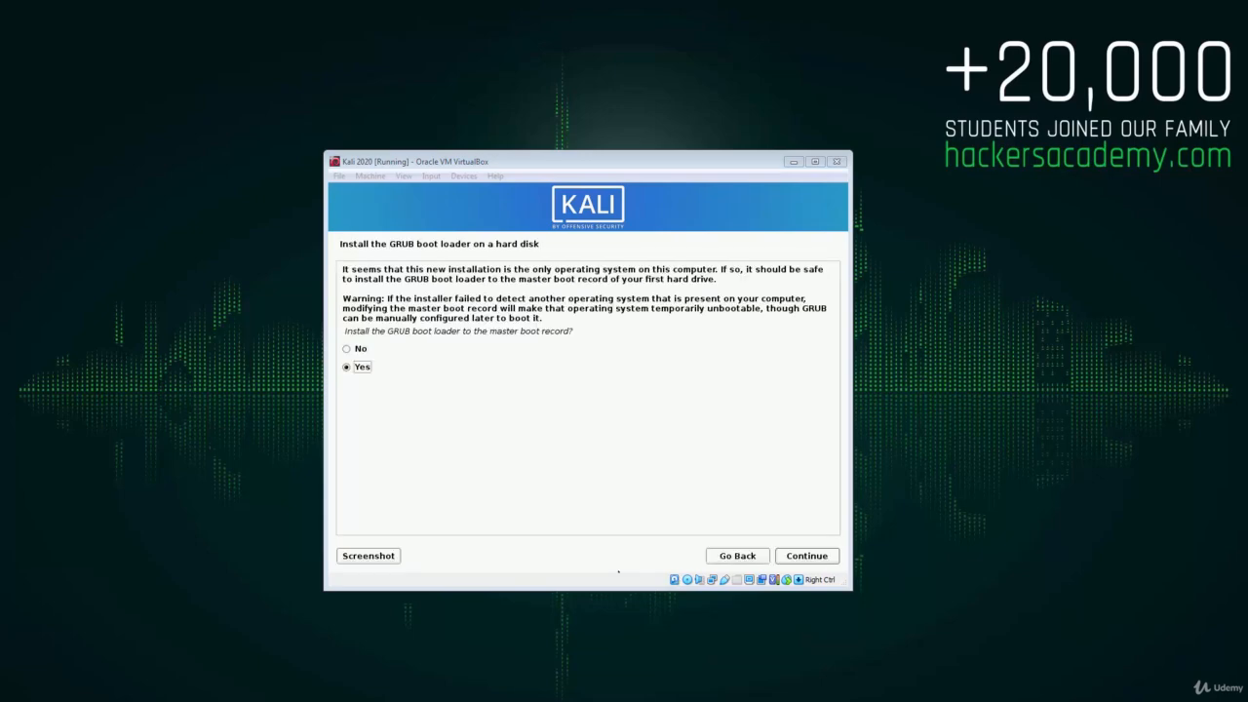
- Install the GRUB boot loader onto /dev/sda
{"action": "left_click", "coordinate": [451, 446]}
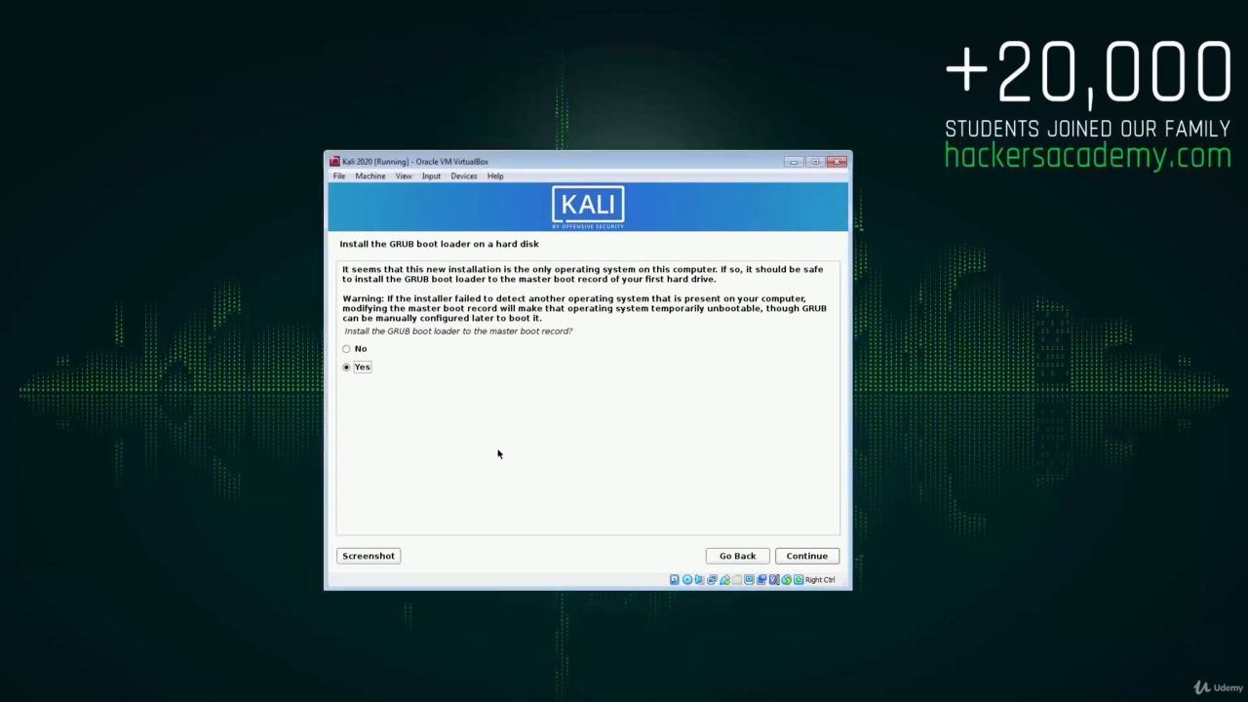
{"action": "left_click", "coordinate": [800, 564]}
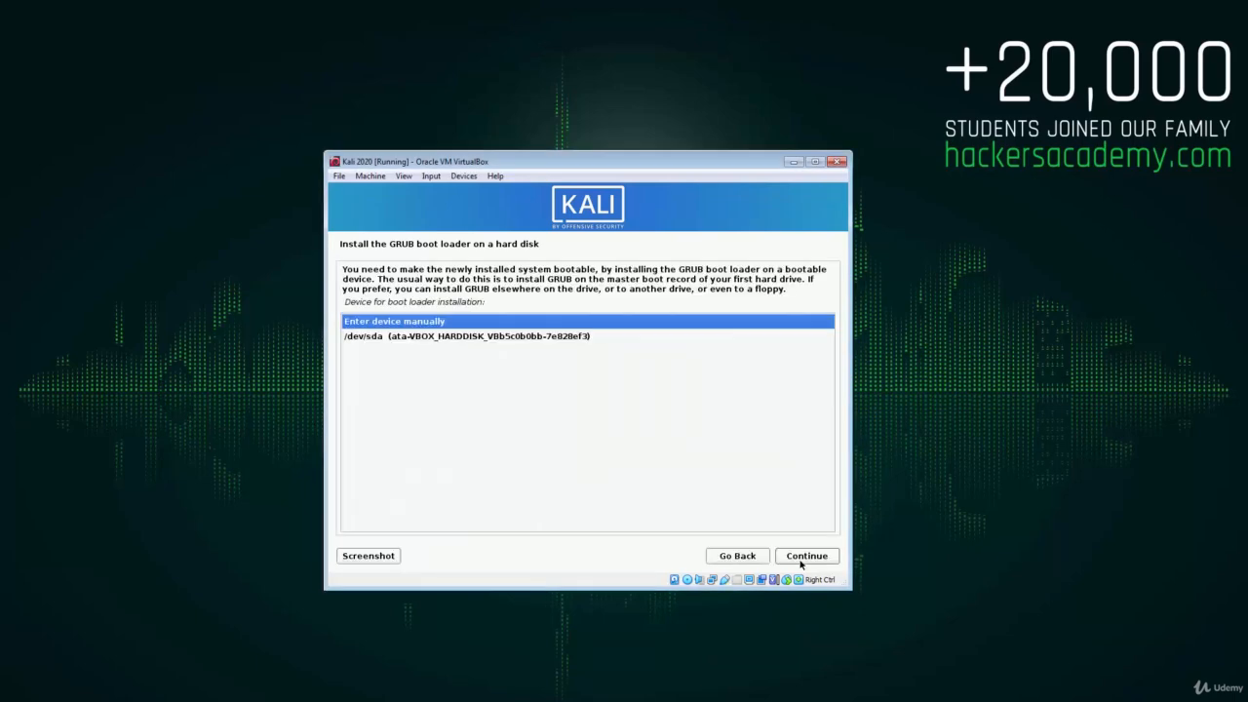
{"action": "left_click", "coordinate": [544, 340]}
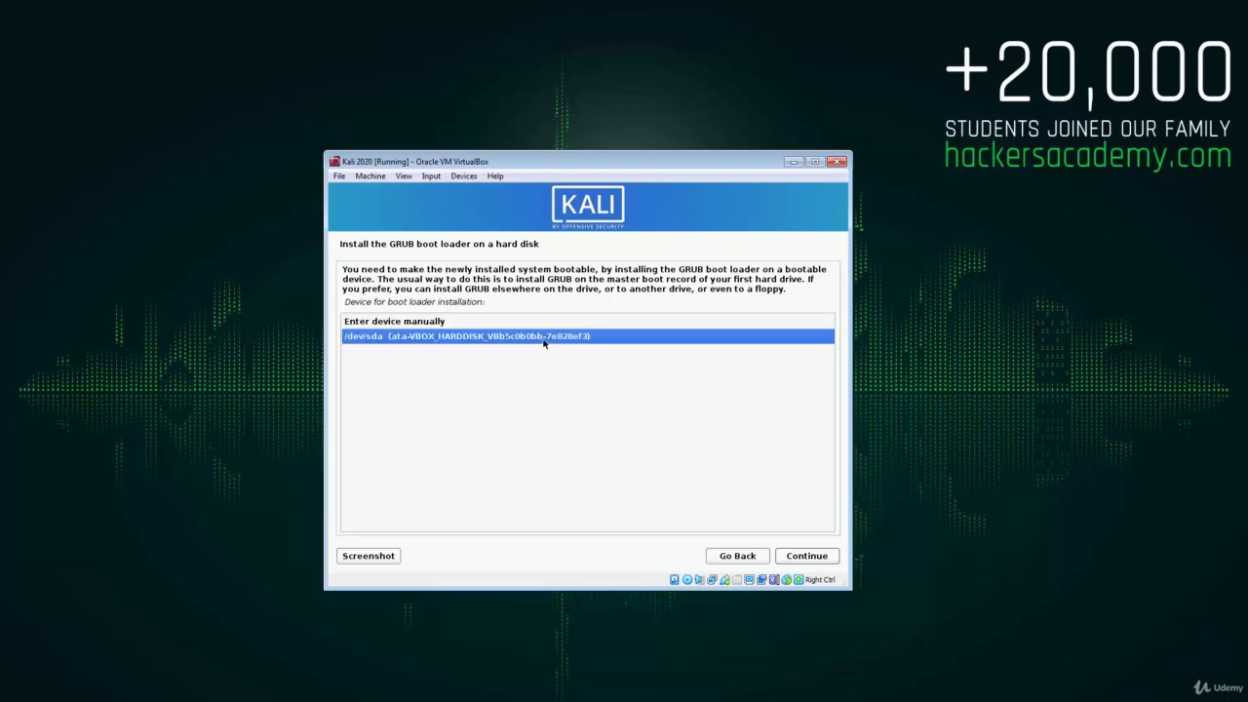
{"action": "left_click", "coordinate": [805, 559]}
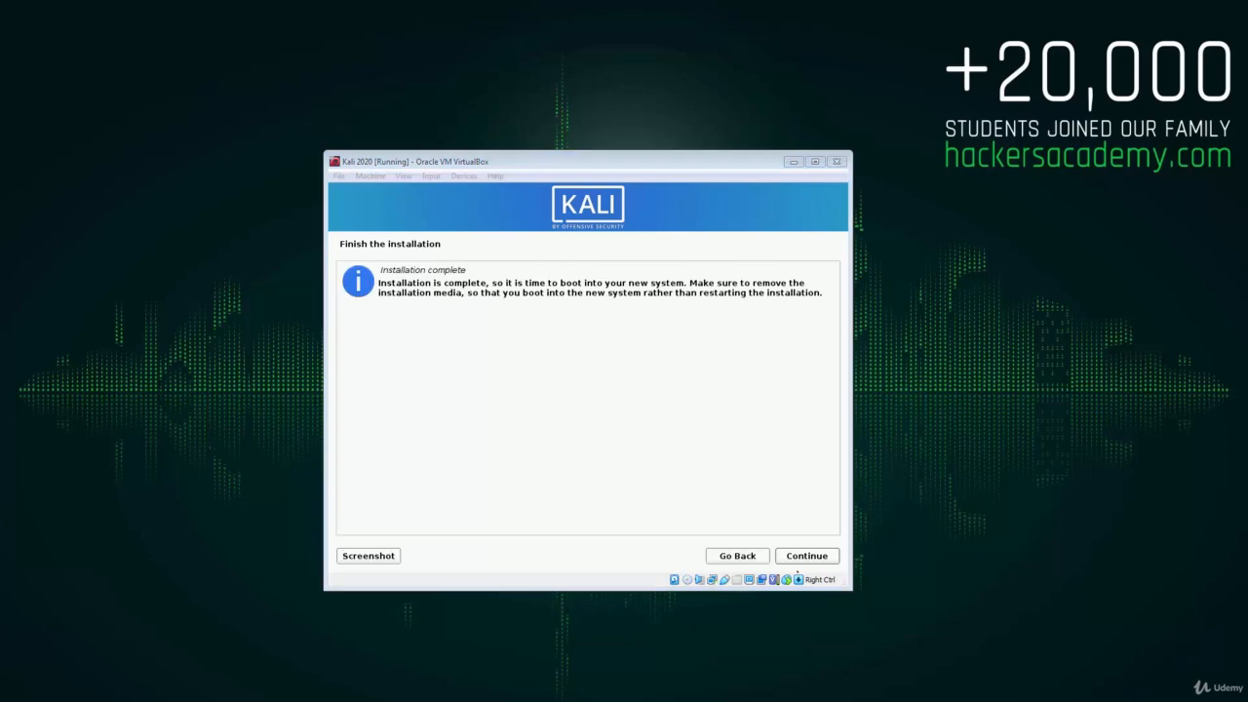
- Confirm Installation complete to reboot, then boot Kali GNU/Linux from the GRUB menu
{"action": "left_click", "coordinate": [633, 457]}
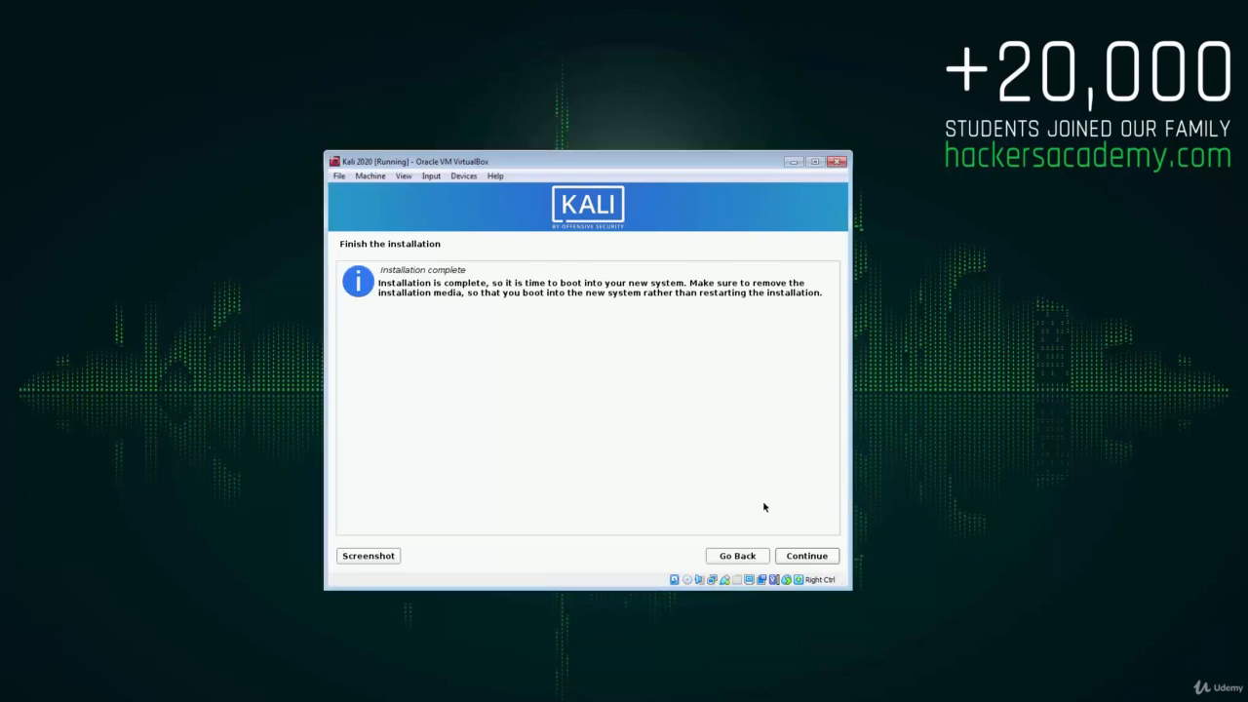
{"action": "left_click", "coordinate": [807, 556]}
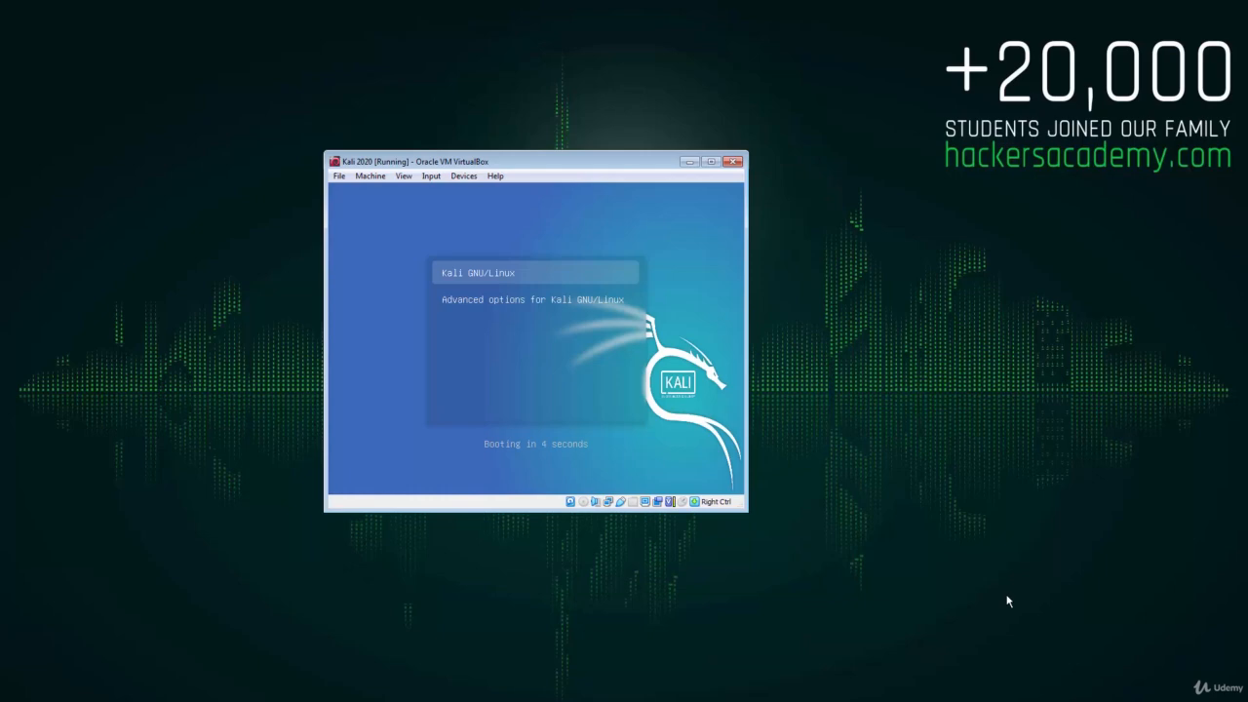
{"action": "key", "text": "Return"}
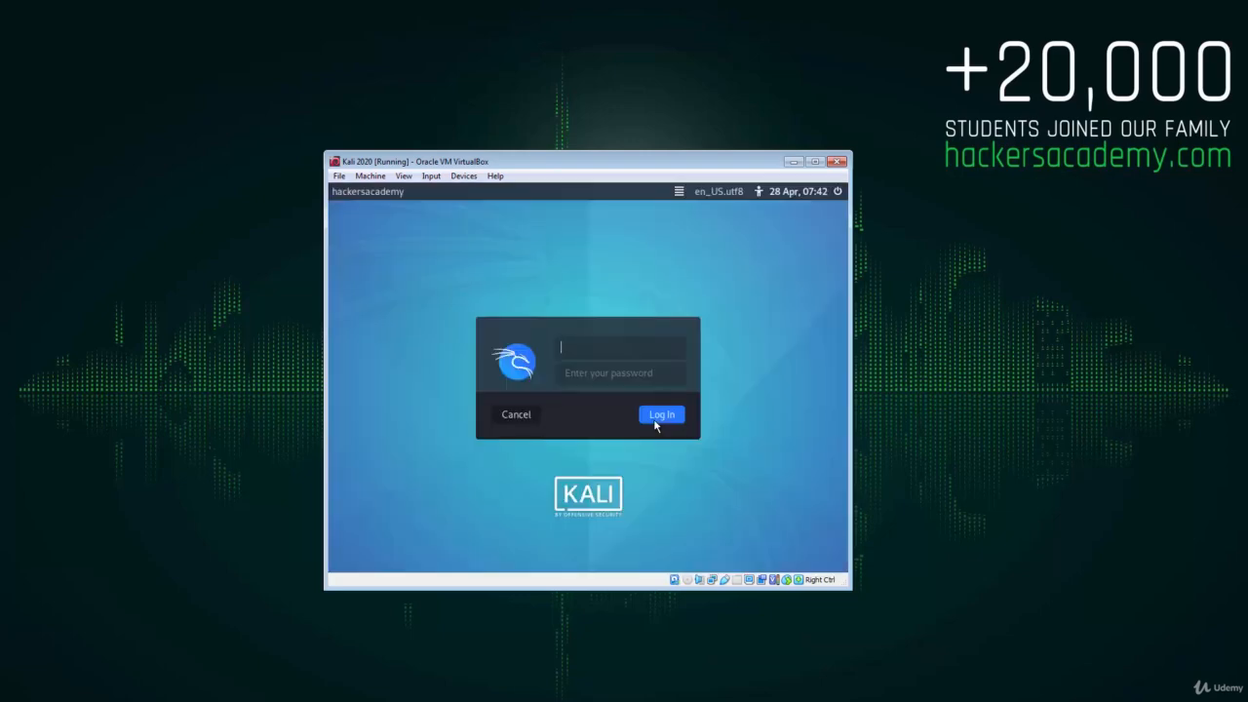
- Sign in to Kali with the user's account name and password, then decline ClipIt's clipboard history saving
{"action": "type", "text": "tarek"}
{"action": "key", "text": "Tab"}
{"action": "type", "text": "******"}
{"action": "key", "text": "Return"}
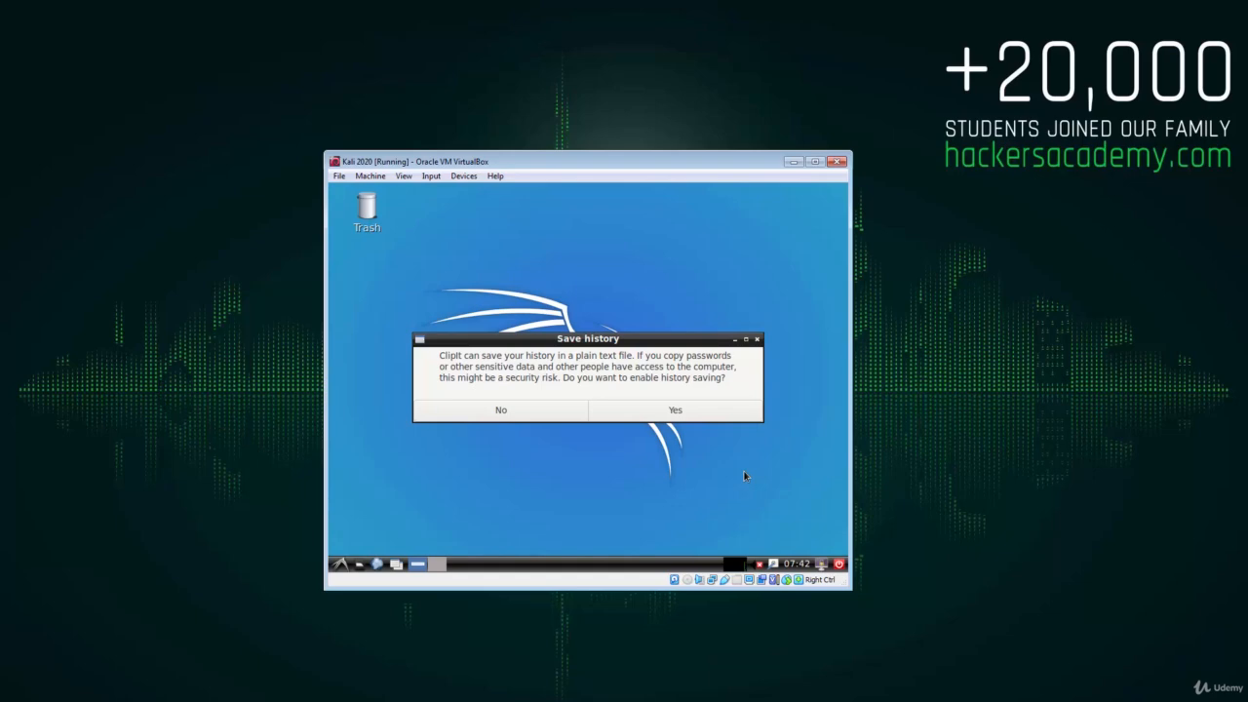
{"action": "left_click", "coordinate": [518, 413]}
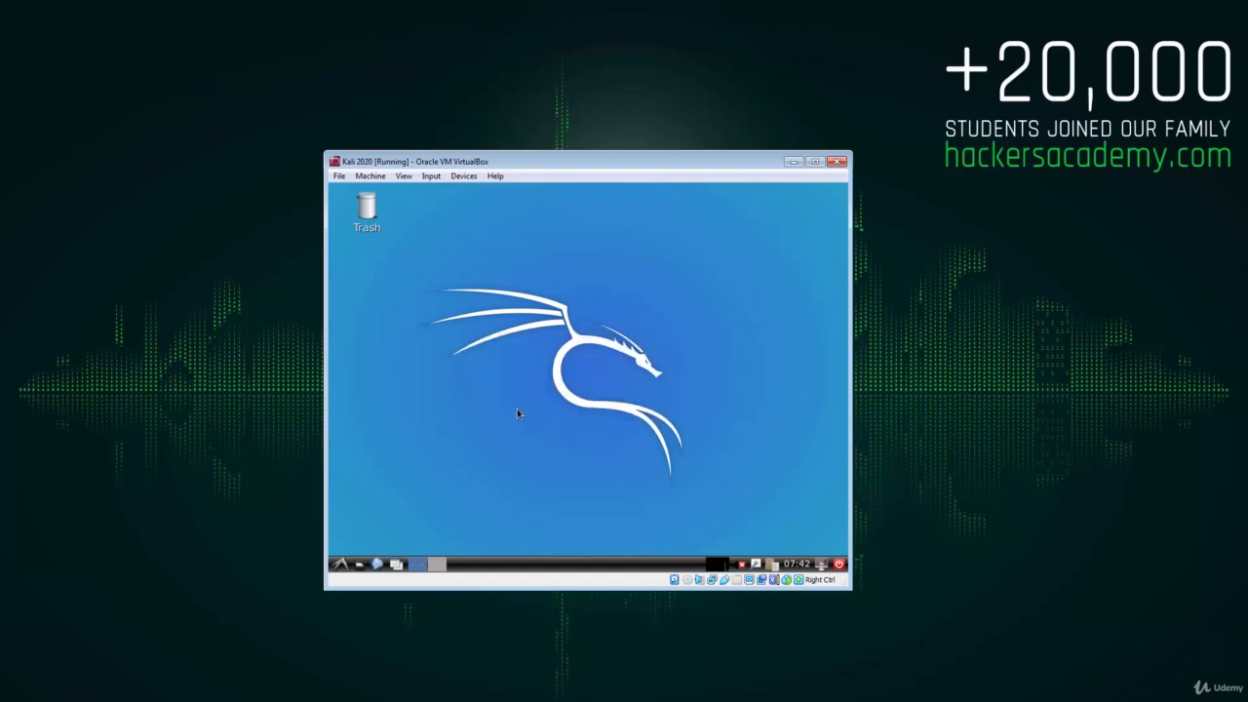